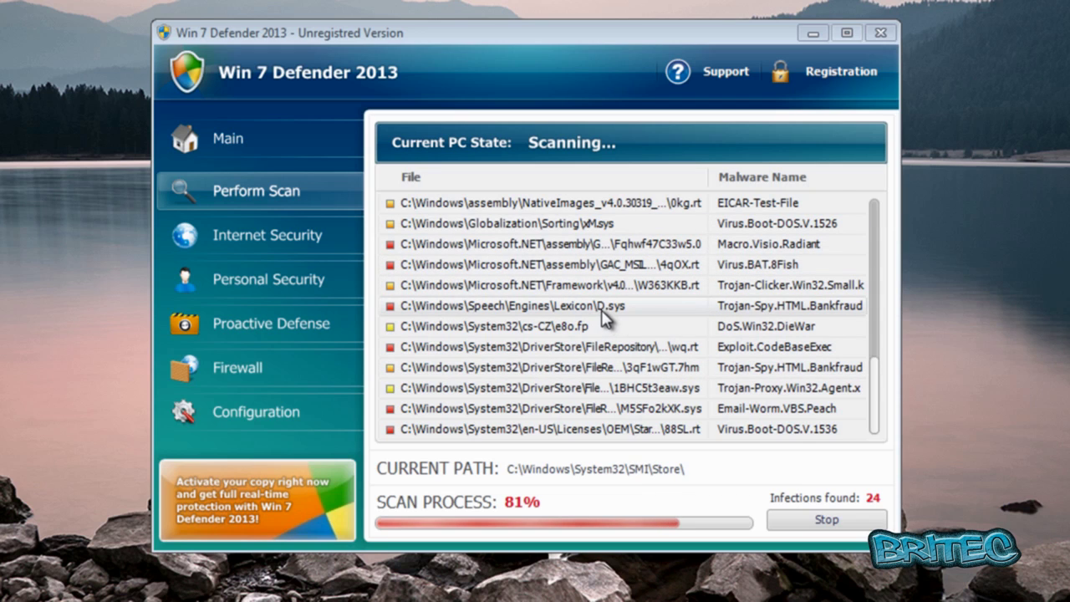
Step: Wait for the fake scan to reach 100% with 33 infections and the Attention: DANGER! alert
{"action": "mouse_move", "coordinate": [873, 406]}
{"action": "left_mouse_down"}
{"action": "mouse_move", "coordinate": [868, 304]}
{"action": "mouse_move", "coordinate": [868, 426]}
{"action": "left_mouse_up"}
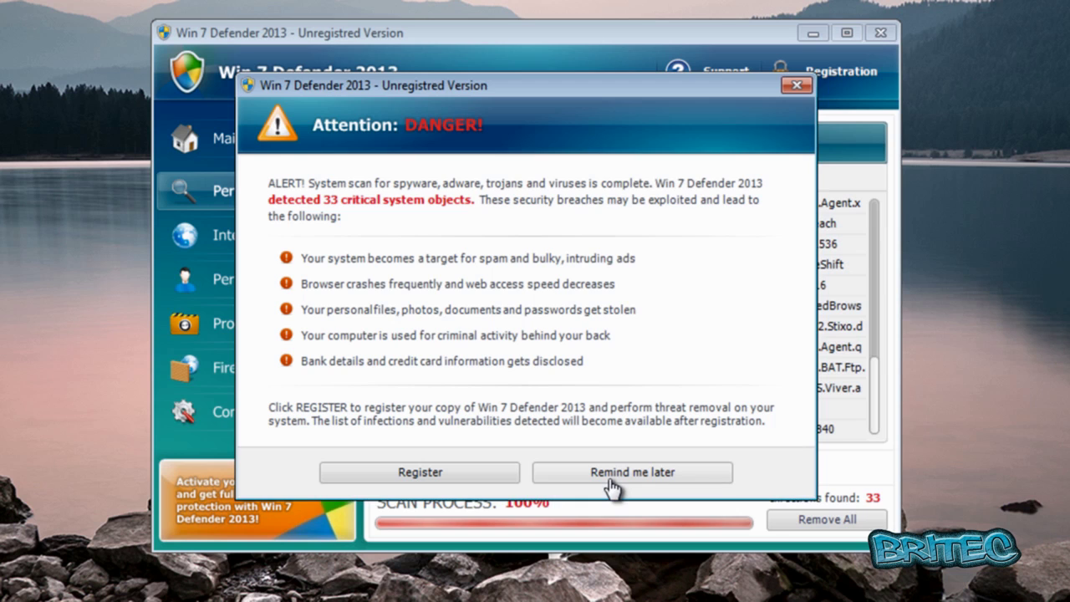
Step: Postpone registration, decline protection, then view the 99.9 USD full-version purchase page
{"action": "left_click", "coordinate": [609, 482]}
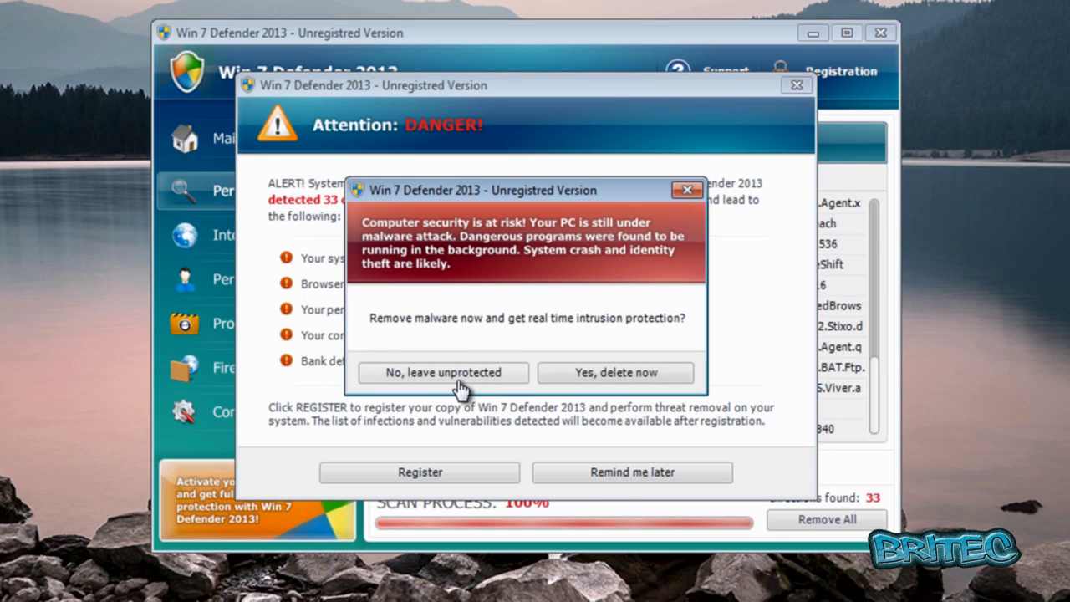
{"action": "left_click", "coordinate": [461, 390]}
{"action": "left_click", "coordinate": [725, 72]}
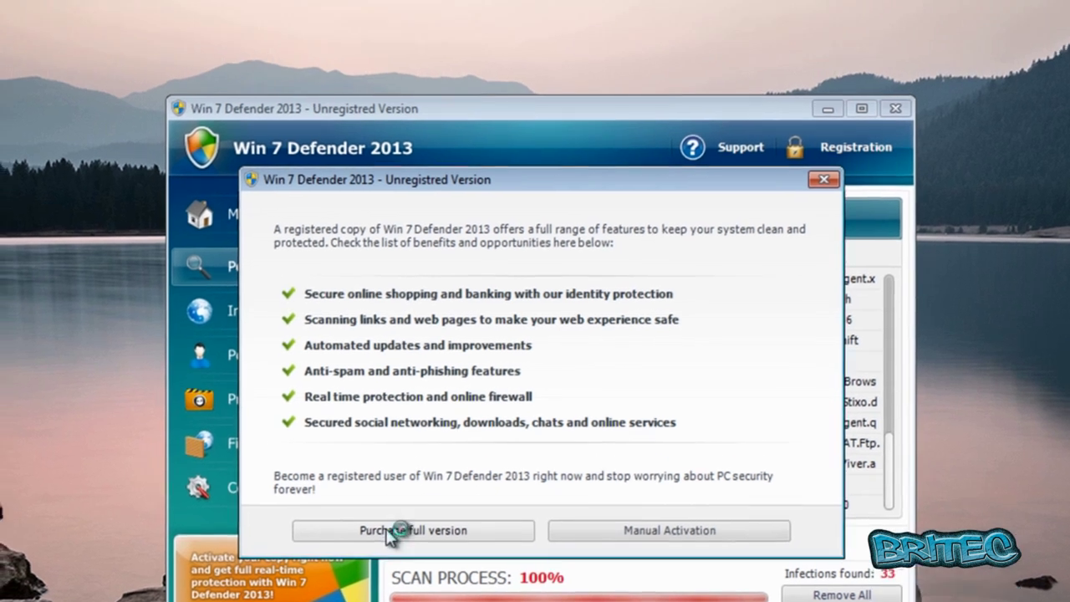
{"action": "left_click", "coordinate": [374, 458]}
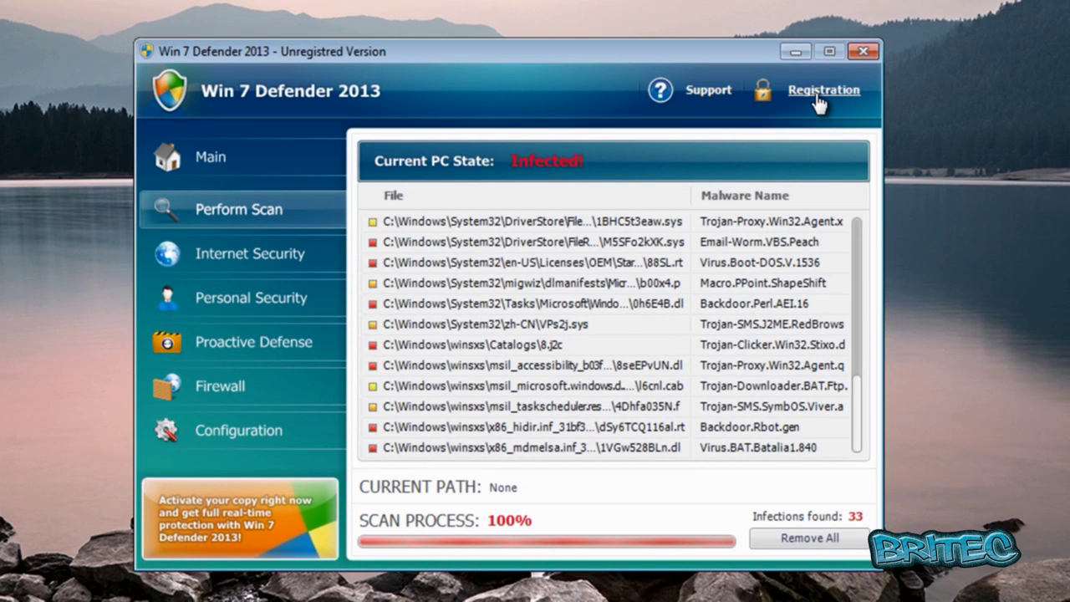
{"action": "left_click", "coordinate": [818, 99]}
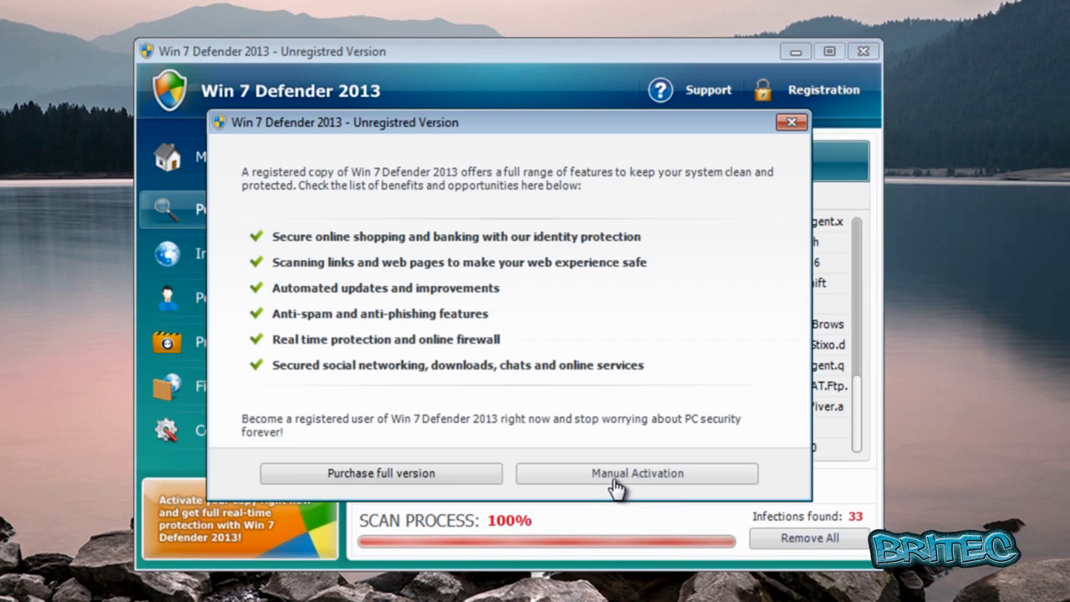
{"action": "left_click", "coordinate": [638, 483]}
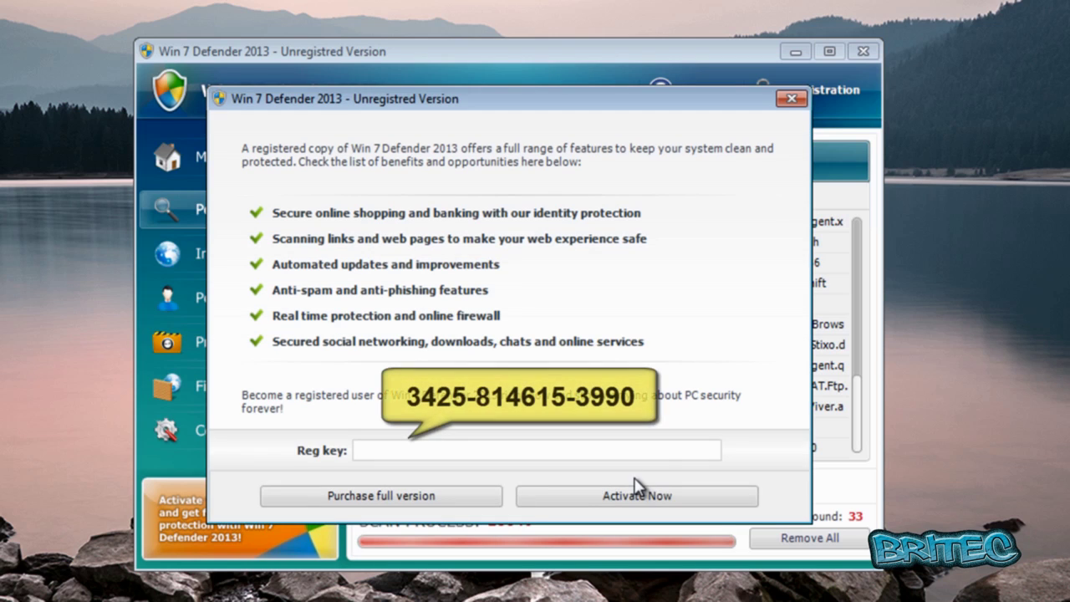
{"action": "left_click", "coordinate": [380, 450]}
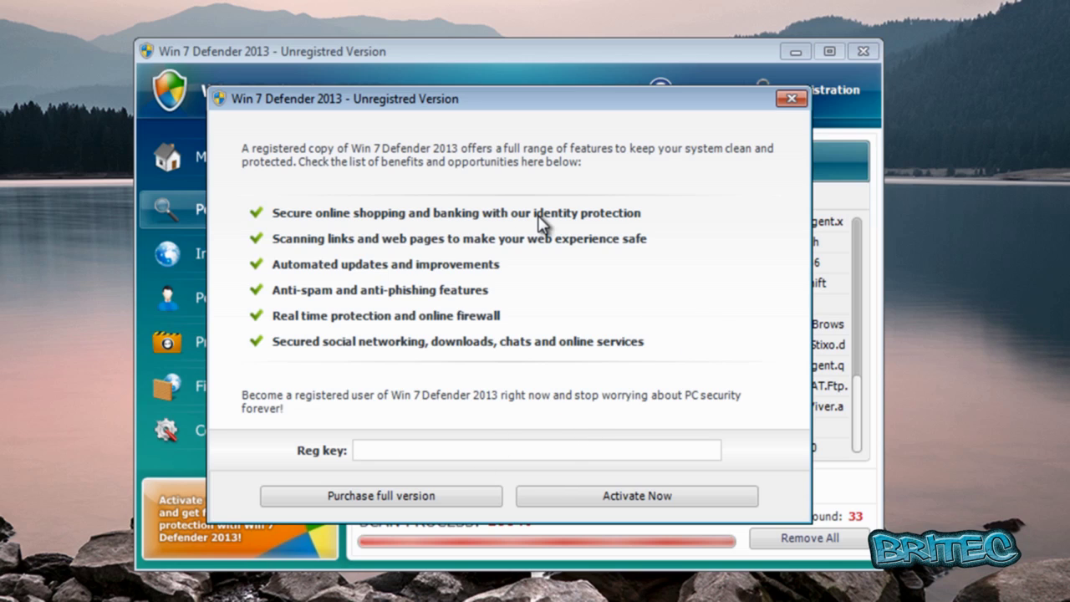
{"action": "left_click", "coordinate": [789, 99]}
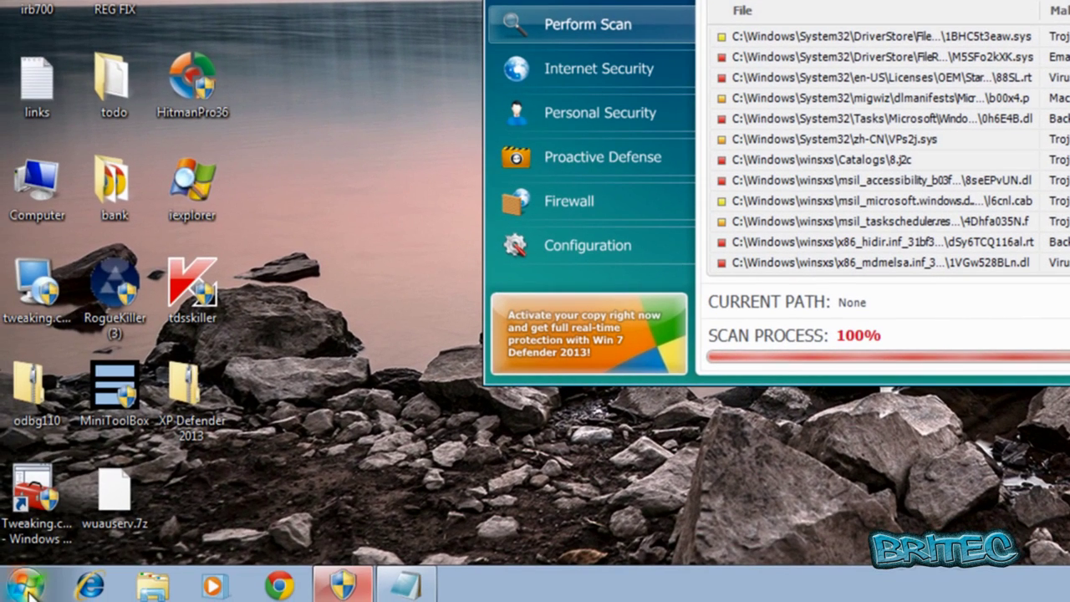
Step: Paste the bleepingcomputer.com iExplore.exe link into Start search to download it in Chrome
{"action": "left_click", "coordinate": [25, 585]}
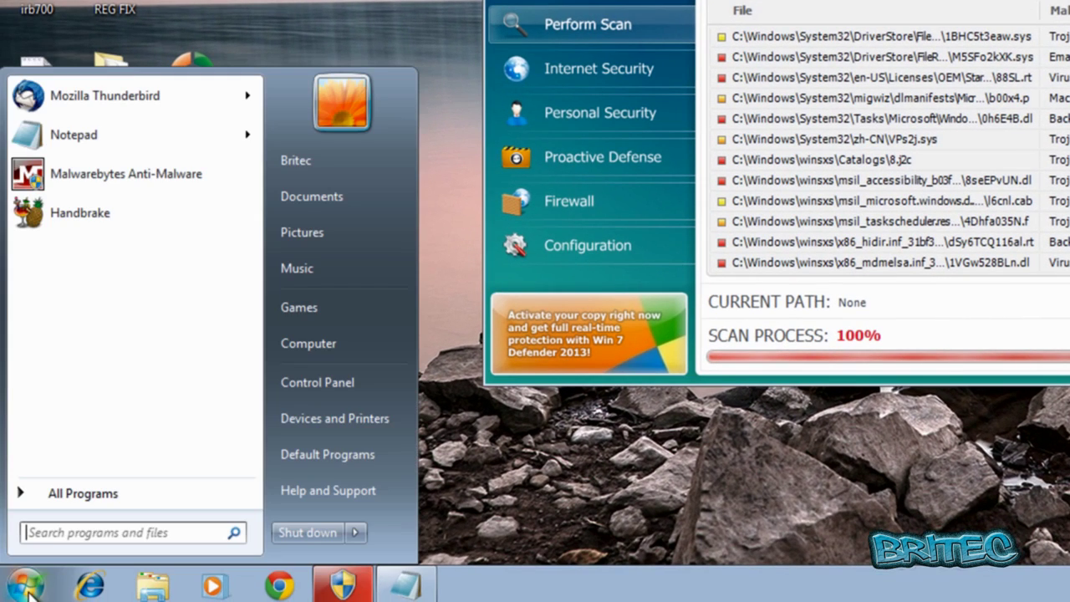
{"action": "right_click", "coordinate": [40, 532]}
{"action": "left_click", "coordinate": [87, 460]}
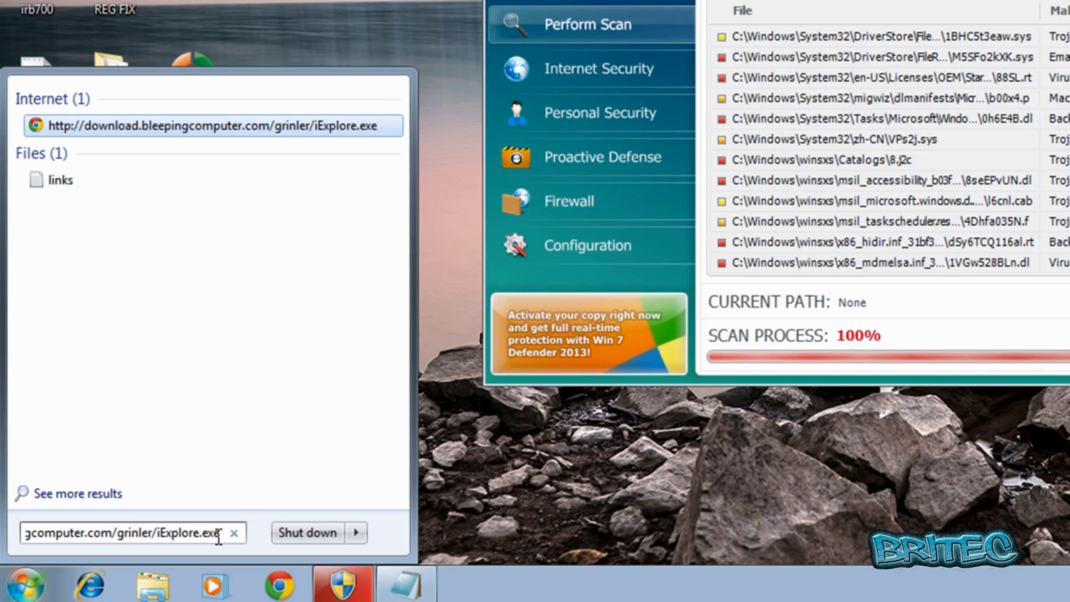
{"action": "key", "text": "Return"}
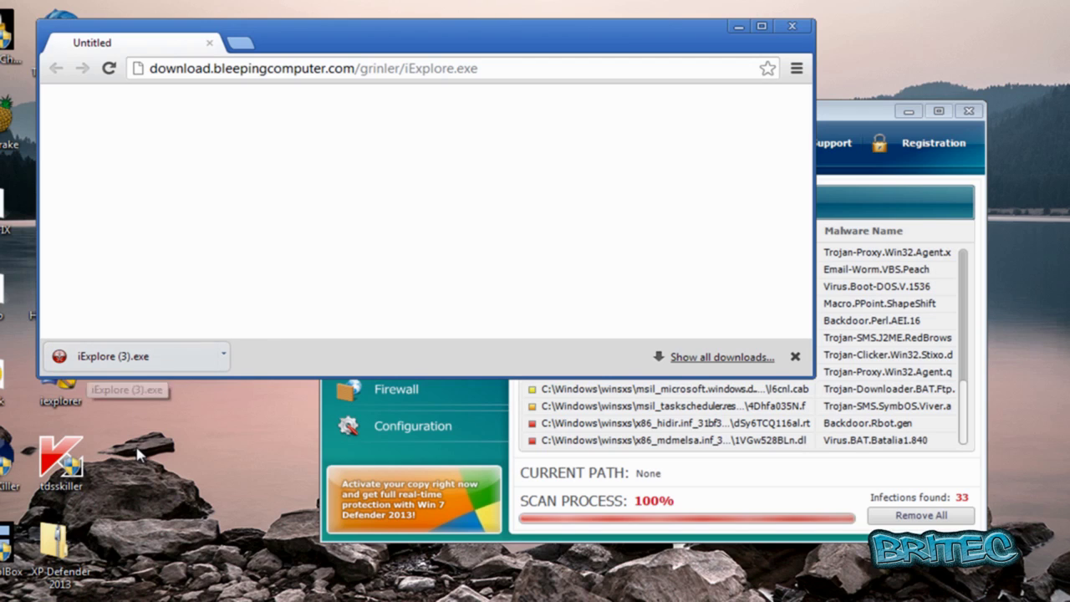
Step: Move iExplore to the desktop and download FixExec from its pasted link
{"action": "left_click_drag", "start_coordinate": [113, 361], "coordinate": [140, 358]}
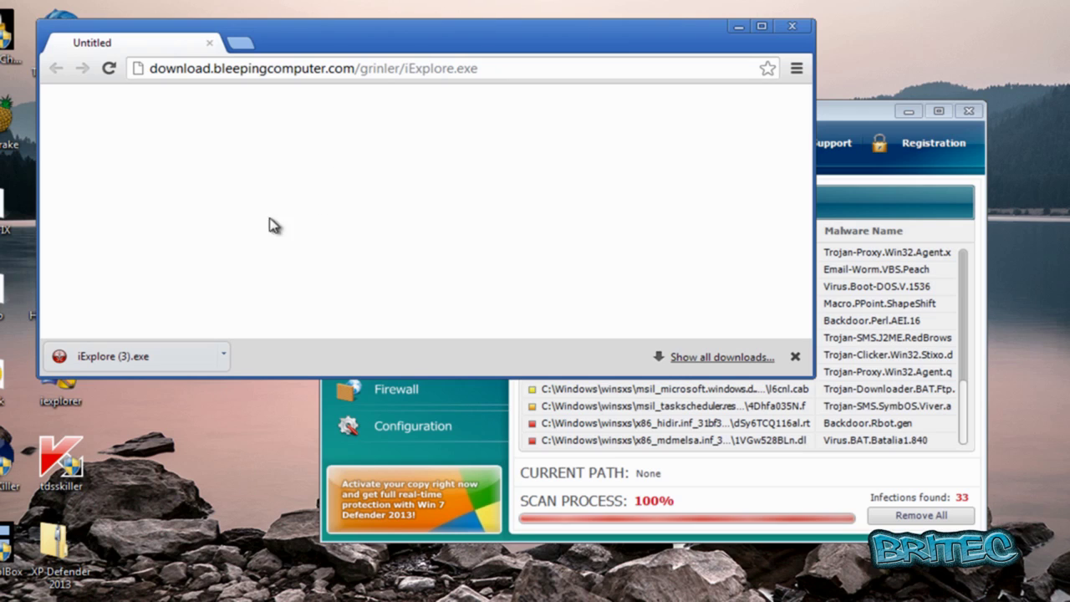
{"action": "right_click", "coordinate": [221, 68]}
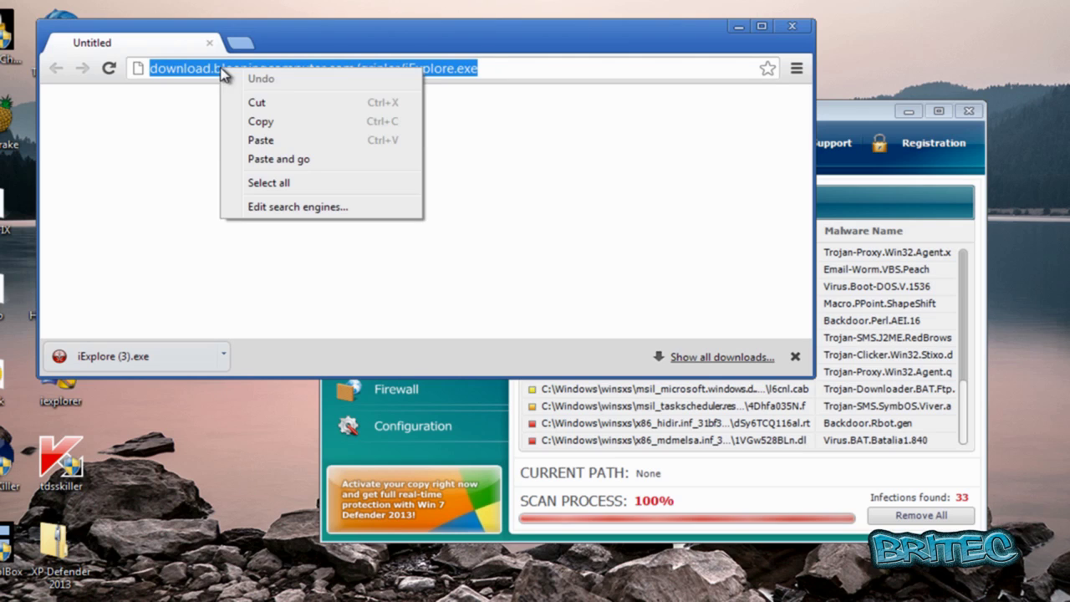
{"action": "left_click", "coordinate": [277, 142]}
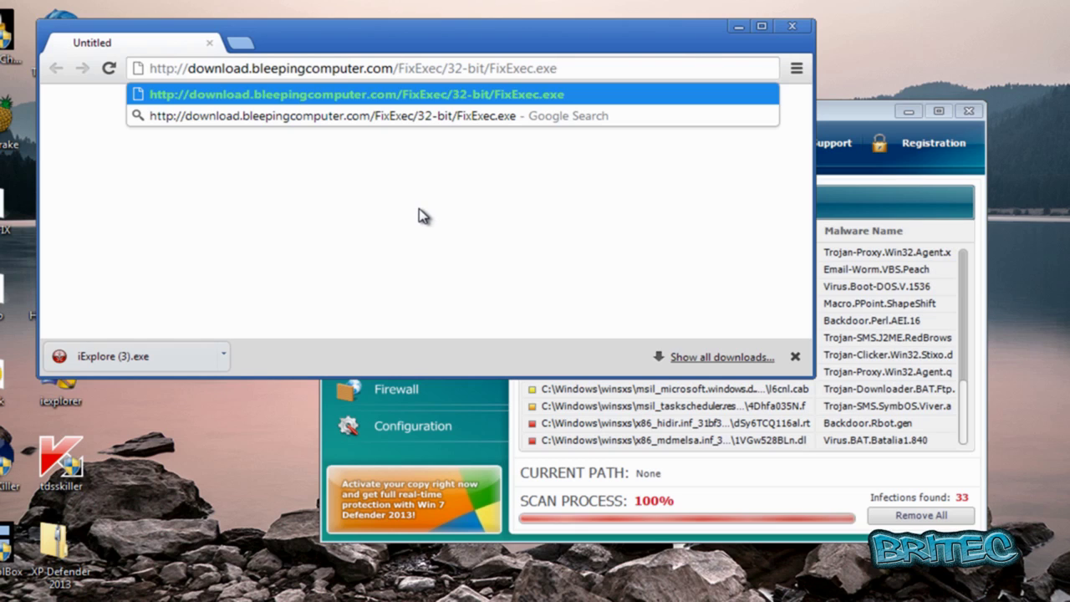
{"action": "key", "text": "Return"}
{"action": "left_click", "coordinate": [588, 68]}
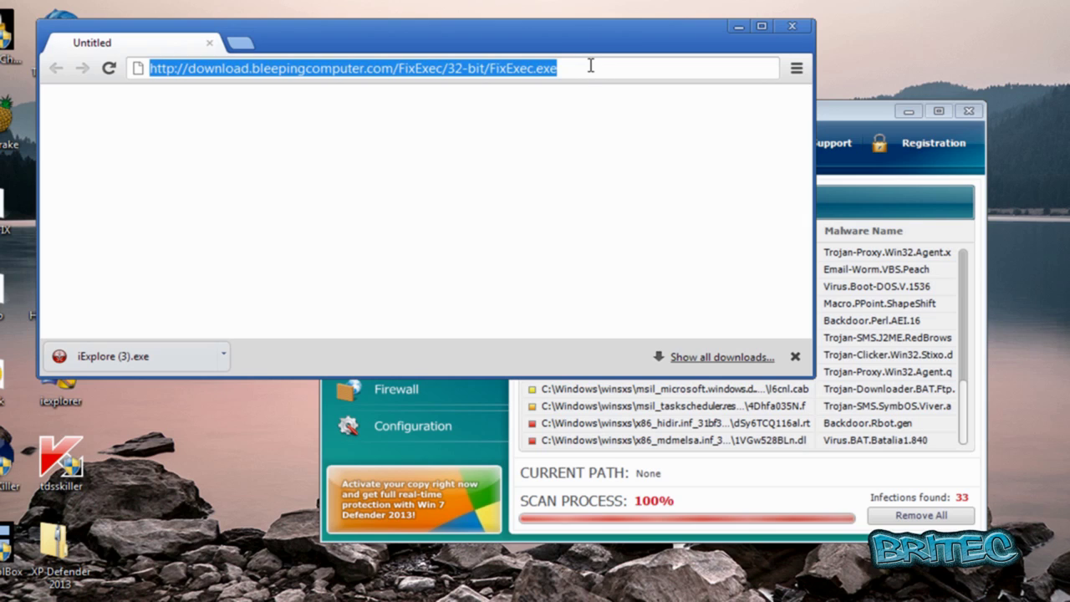
{"action": "key", "text": "Return"}
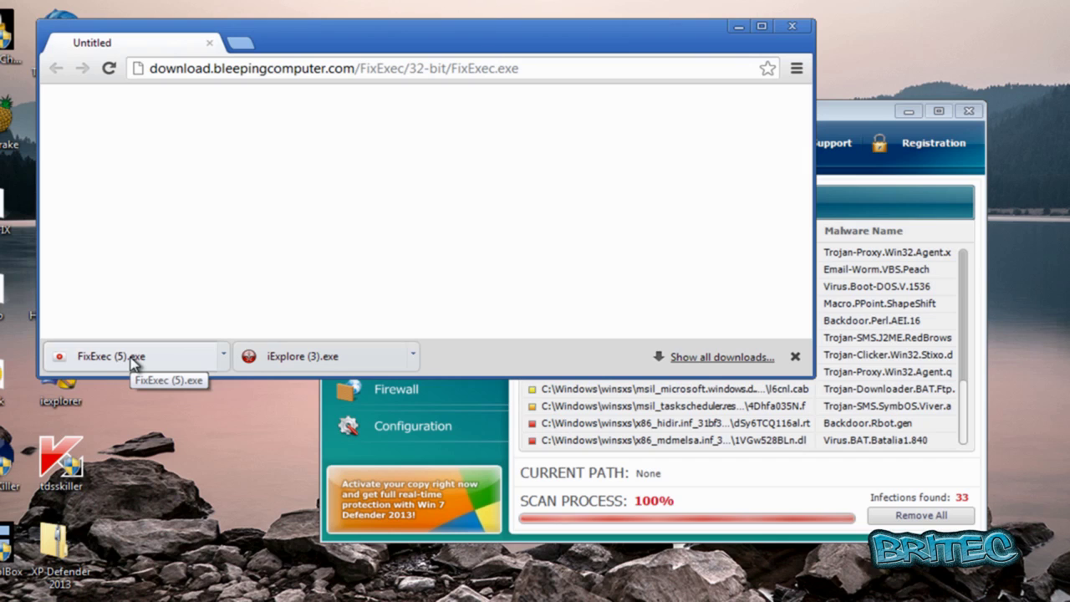
Step: Download the Malwarebytes installer (mbam-setup) from its pasted link and move it to the desktop
{"action": "right_click", "coordinate": [213, 68]}
{"action": "left_click", "coordinate": [258, 146]}
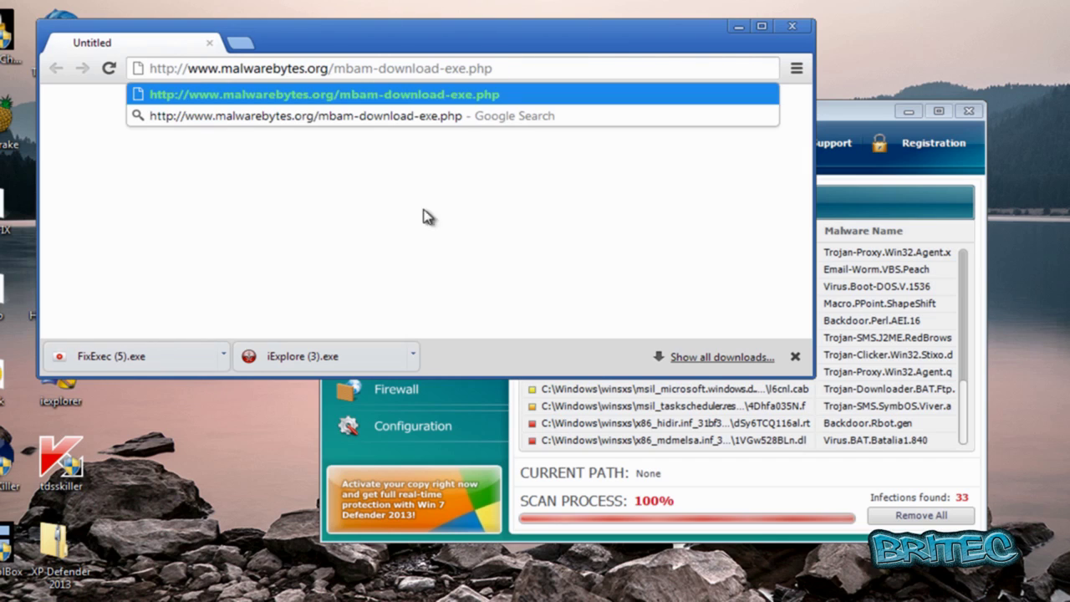
{"action": "key", "text": "Return"}
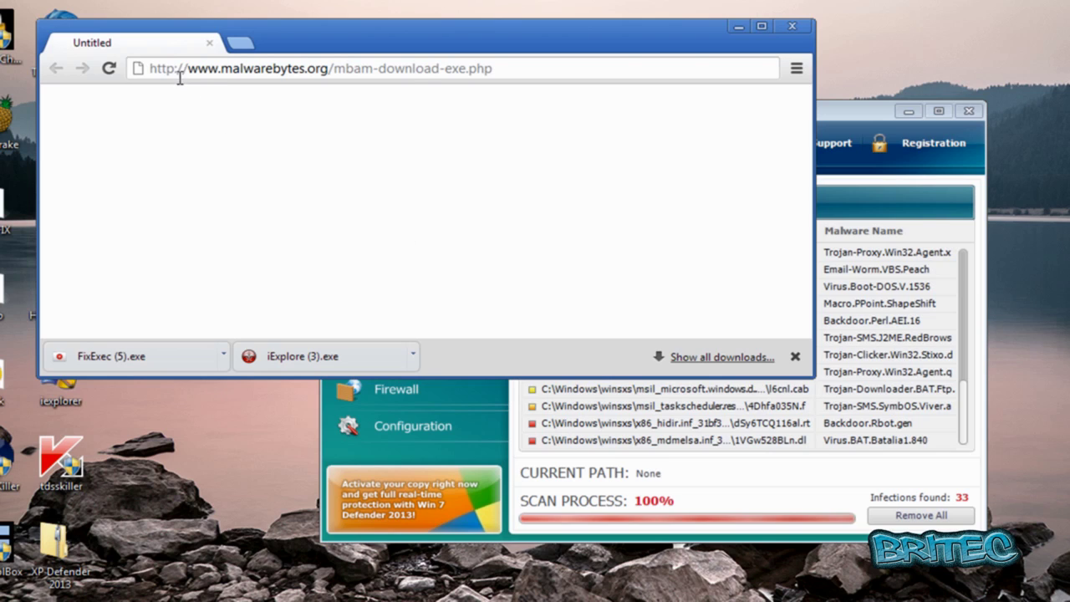
{"action": "left_click", "coordinate": [518, 70]}
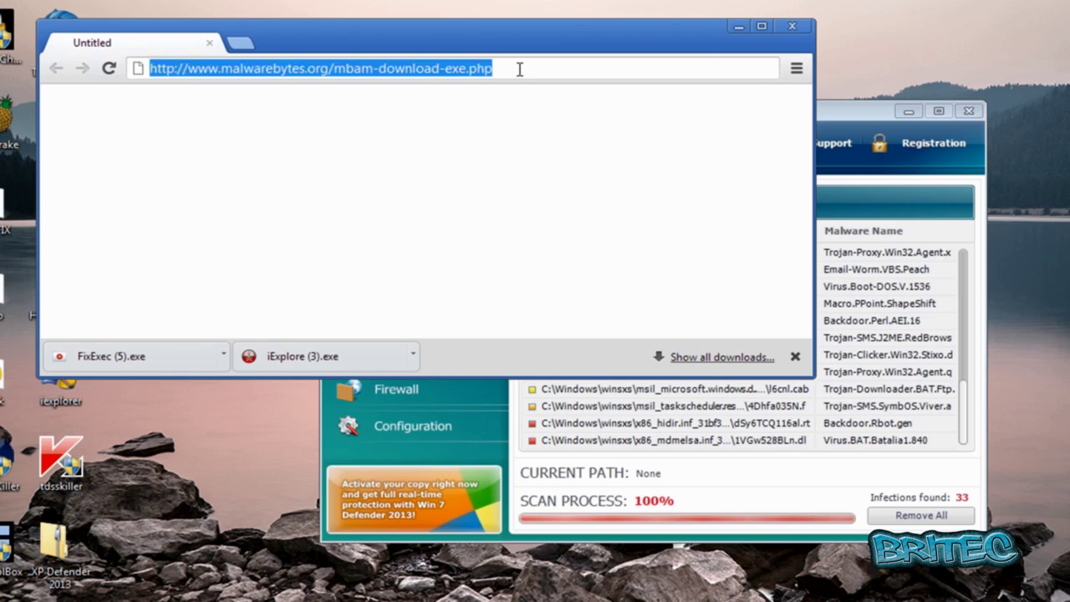
{"action": "key", "text": "Return"}
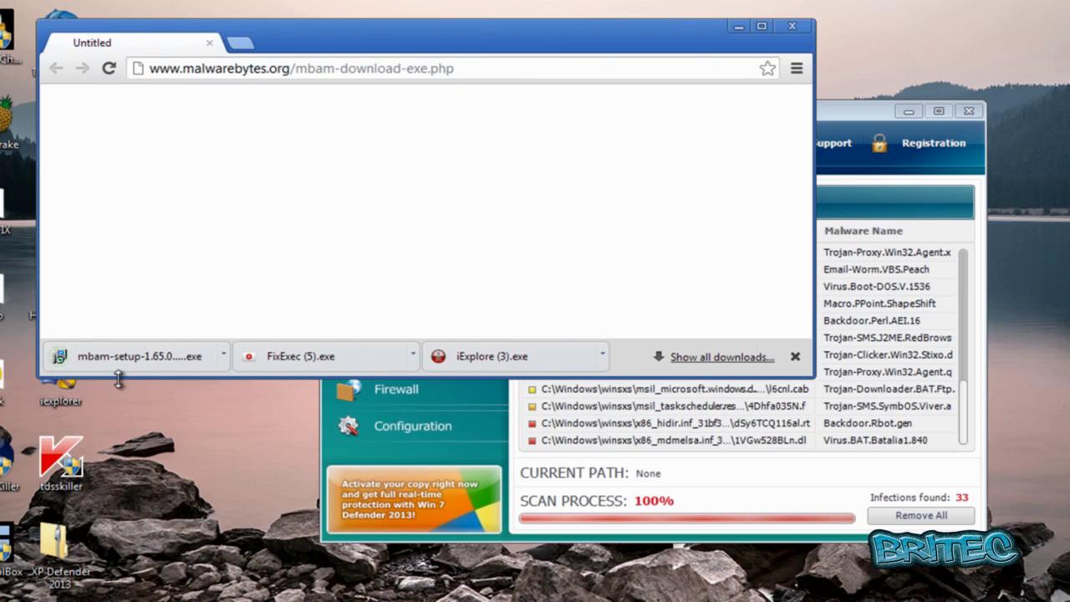
{"action": "left_click_drag", "start_coordinate": [132, 360], "coordinate": [172, 457]}
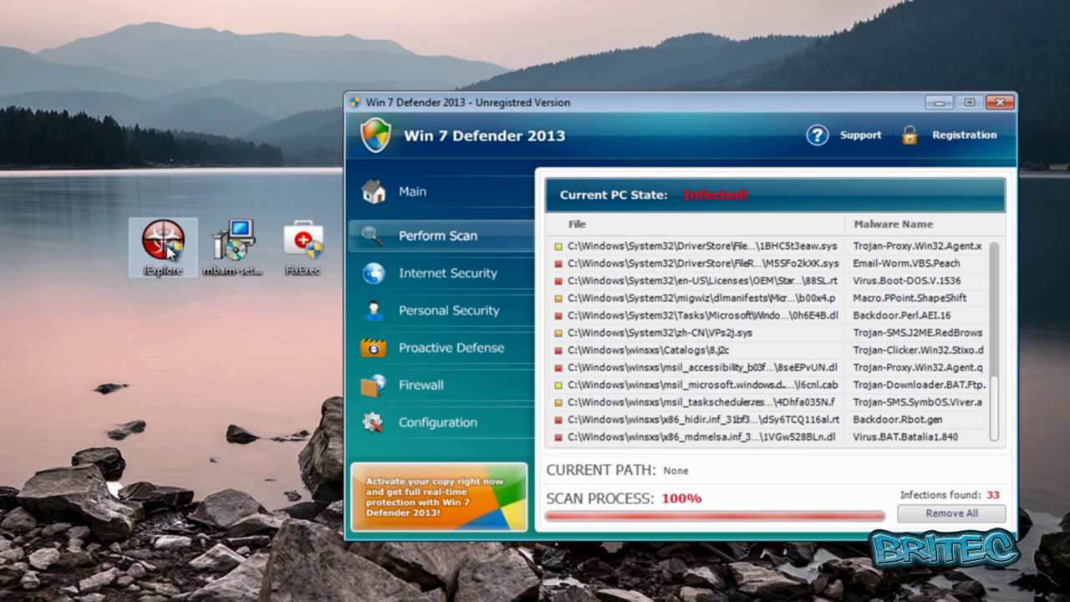
Step: Run iExplore (Rkill) as administrator, approving the User Account Control prompt
{"action": "right_click", "coordinate": [168, 246]}
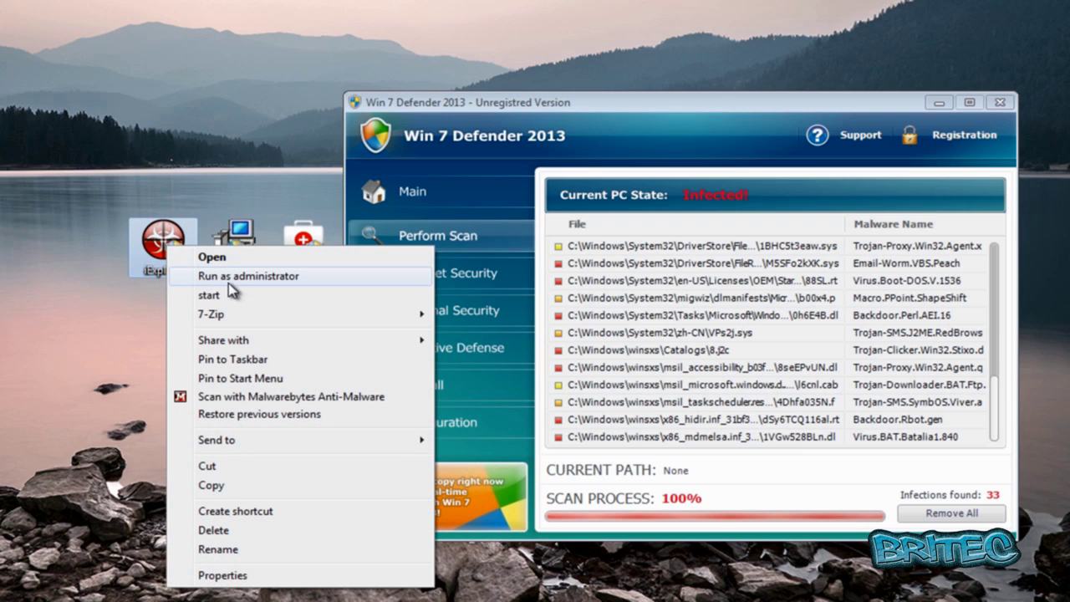
{"action": "left_click", "coordinate": [230, 278]}
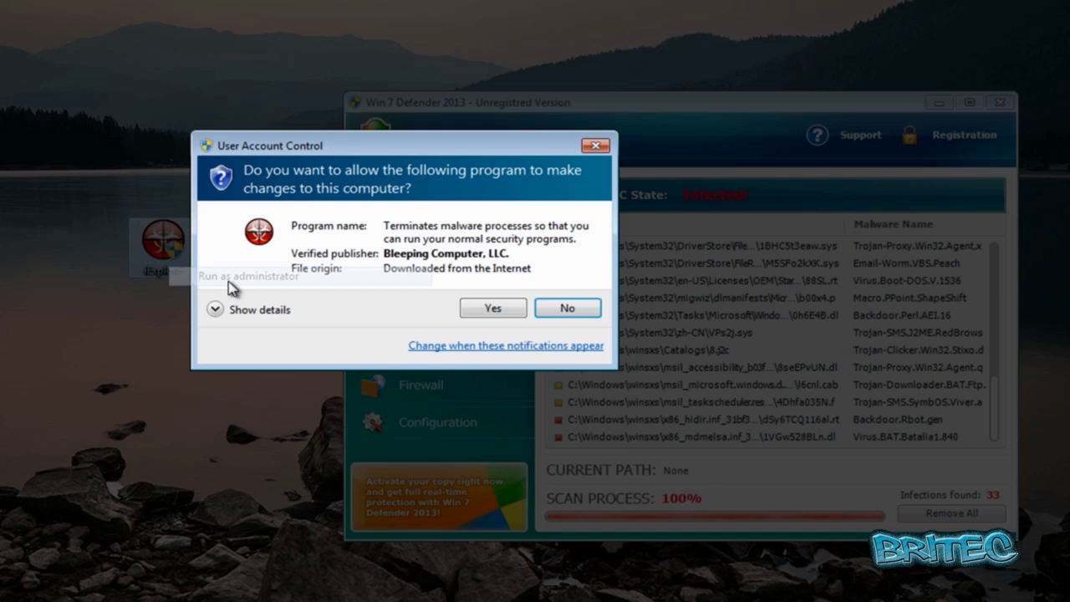
{"action": "left_click", "coordinate": [489, 310]}
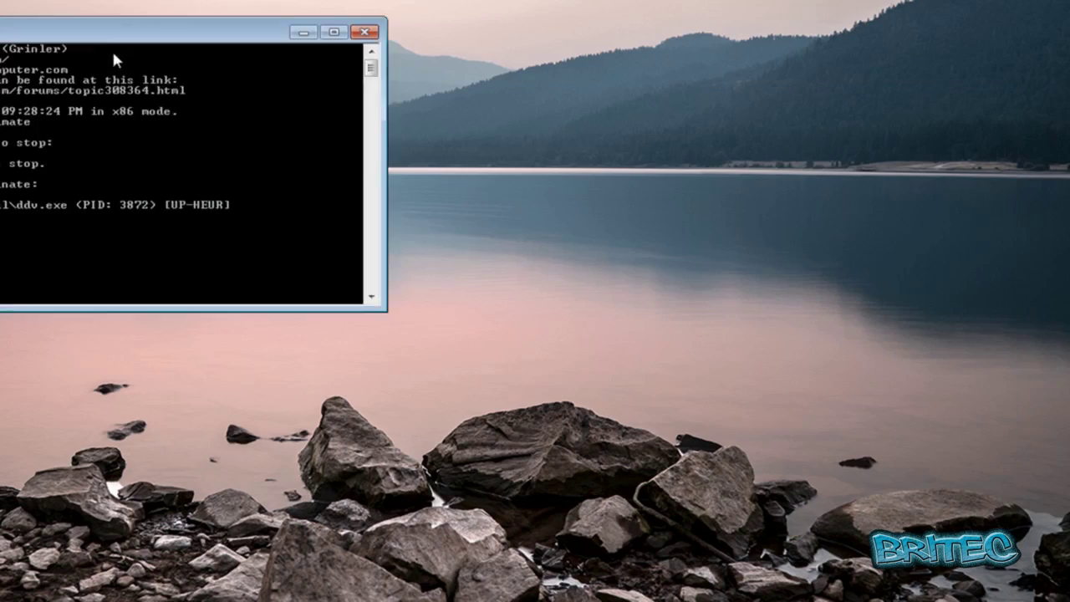
Step: Acknowledge Rkill finishing in 5 seconds and close its Rkill.txt log
{"action": "left_click_drag", "start_coordinate": [111, 49], "coordinate": [477, 125]}
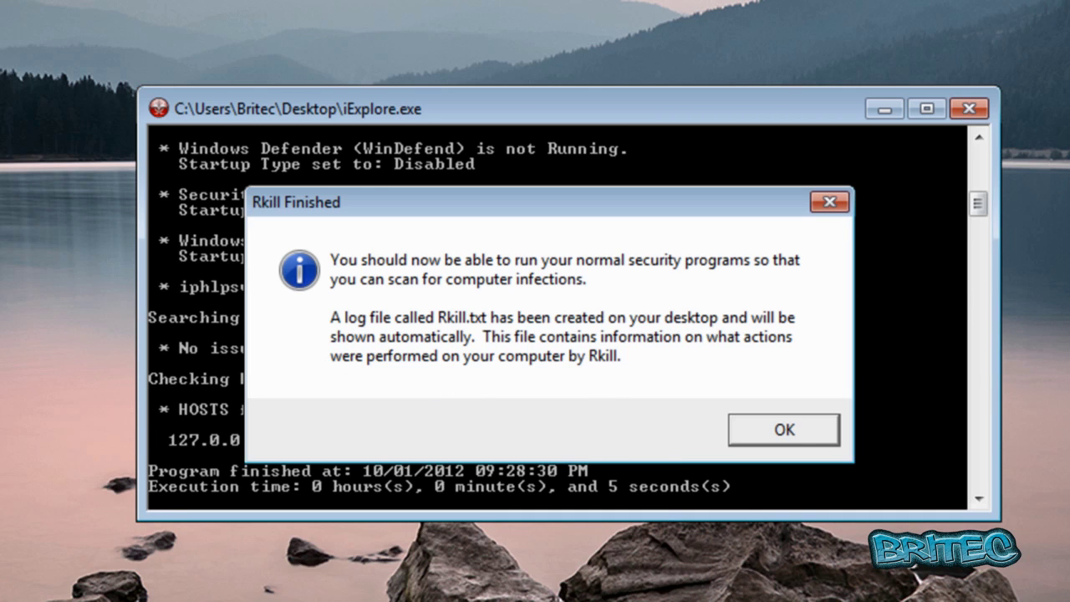
{"action": "left_click", "coordinate": [789, 430]}
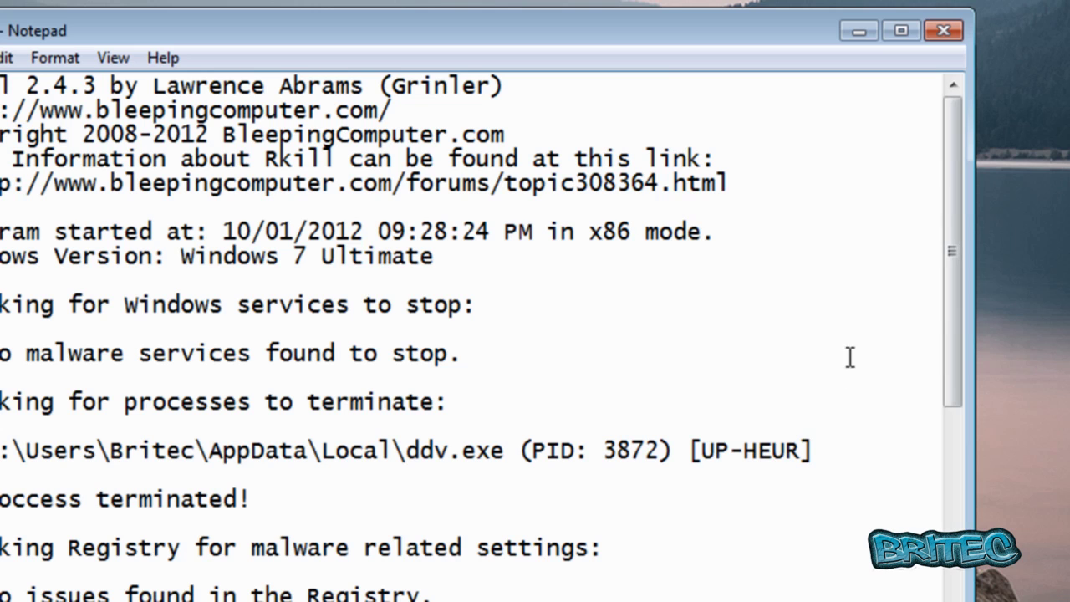
{"action": "left_click", "coordinate": [943, 32]}
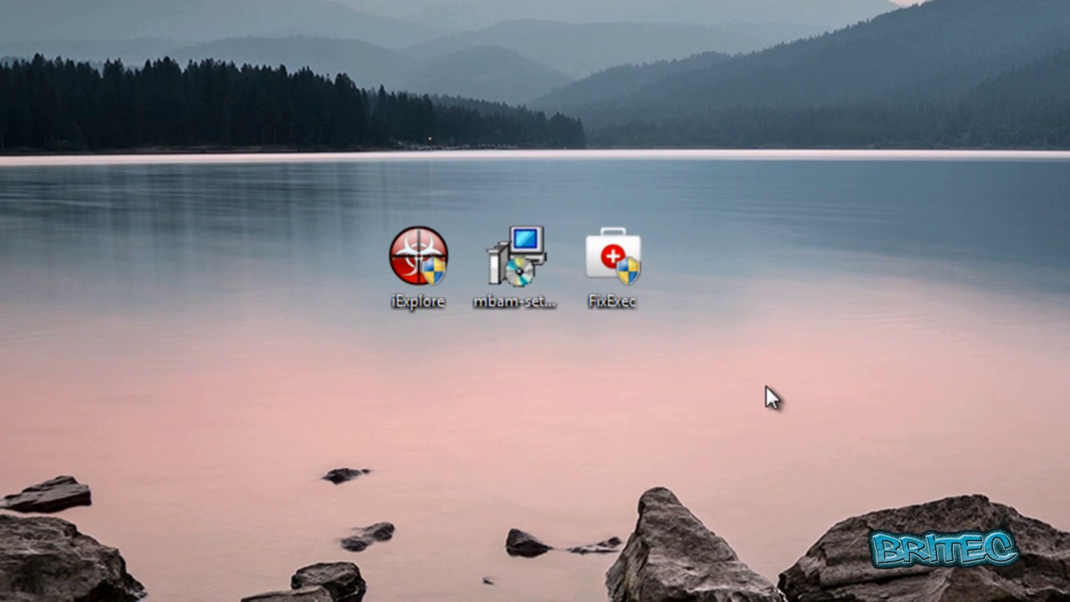
Step: Run FixExec as administrator, accept its license, and dismiss the finished notice
{"action": "right_click", "coordinate": [601, 259]}
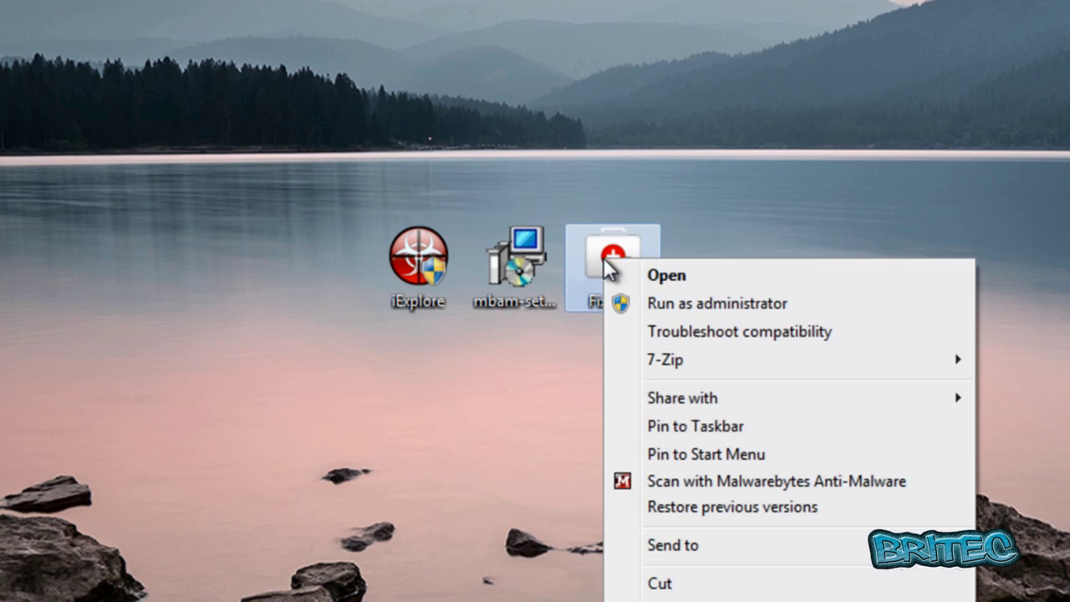
{"action": "left_click", "coordinate": [696, 303]}
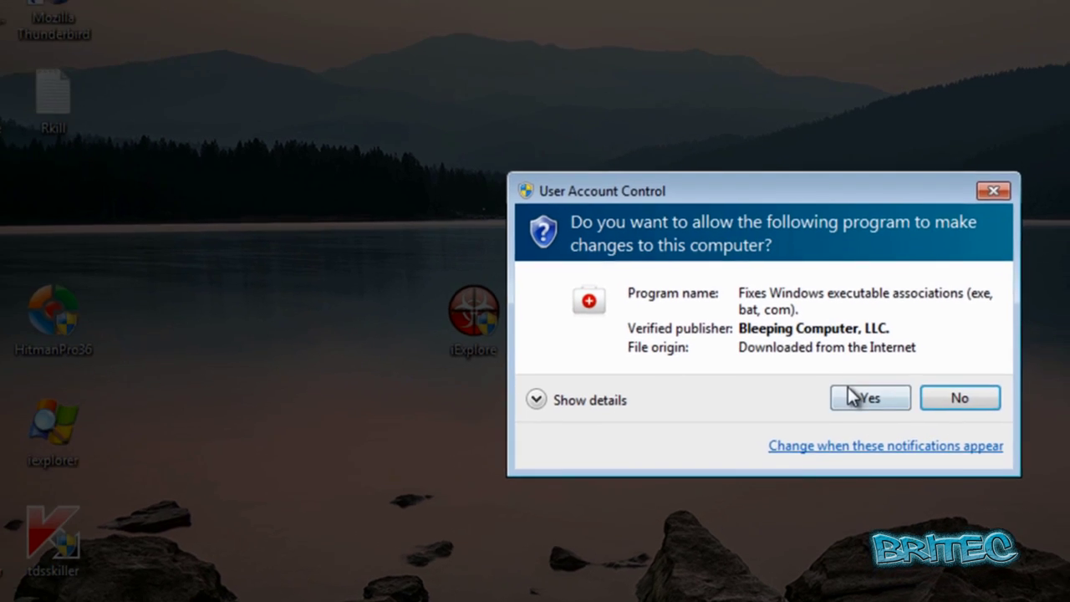
{"action": "left_click", "coordinate": [878, 354]}
{"action": "left_click", "coordinate": [870, 489]}
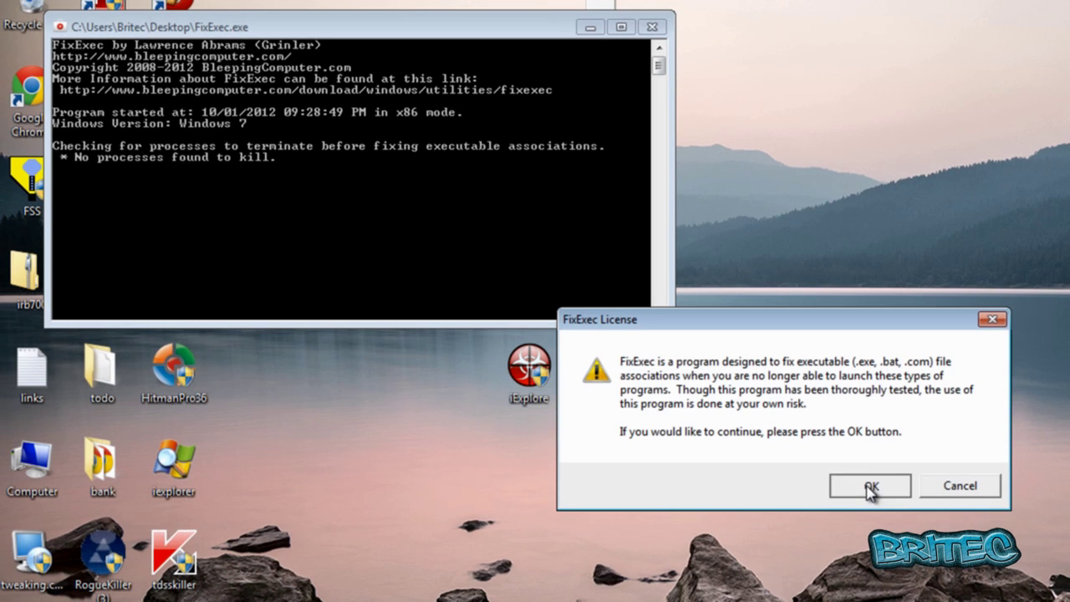
{"action": "left_click", "coordinate": [975, 461]}
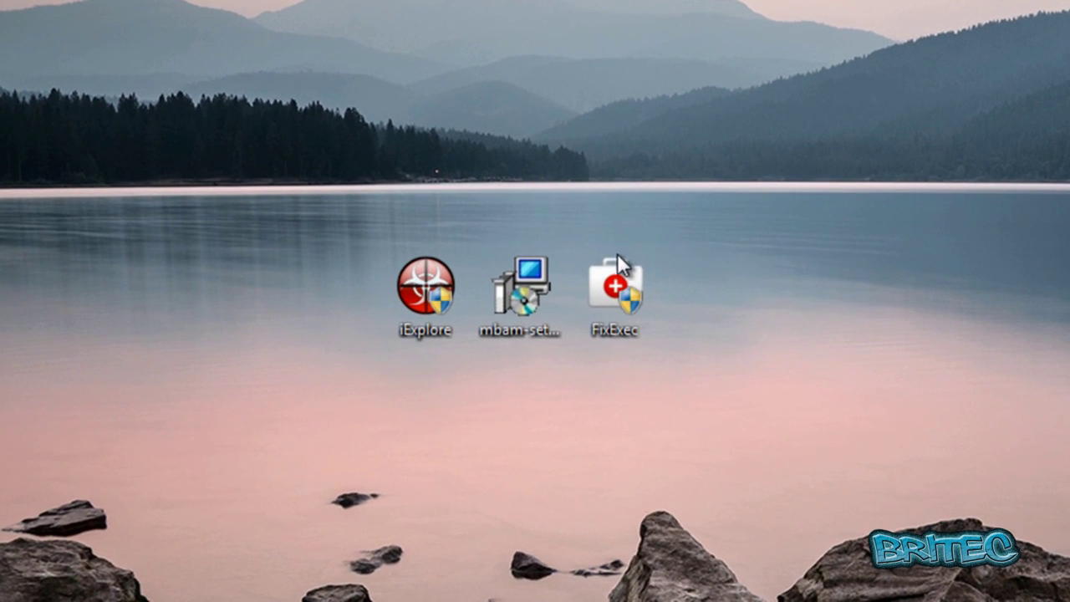
{"action": "left_click", "coordinate": [517, 293]}
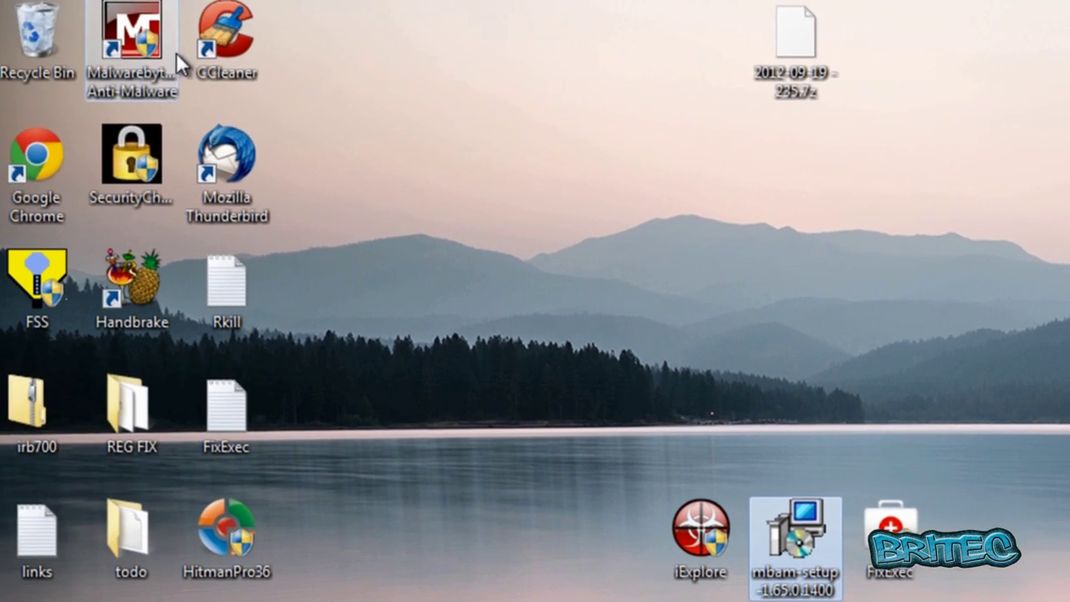
Step: Launch Malwarebytes, update its database to v2012.10.01.06, and start a quick scan
{"action": "double_click", "coordinate": [177, 53]}
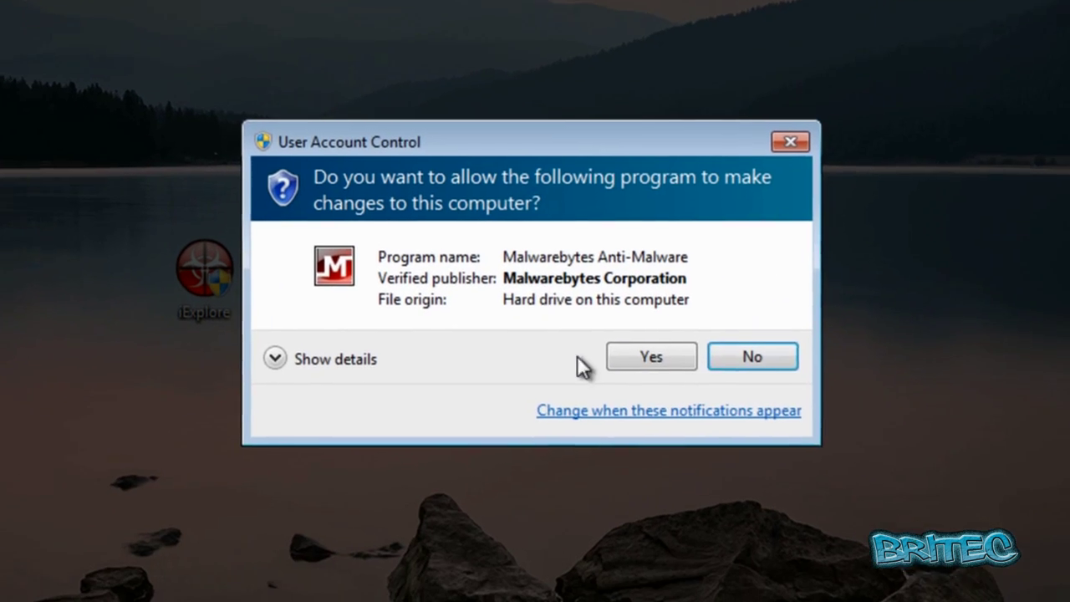
{"action": "left_click", "coordinate": [1069, 601]}
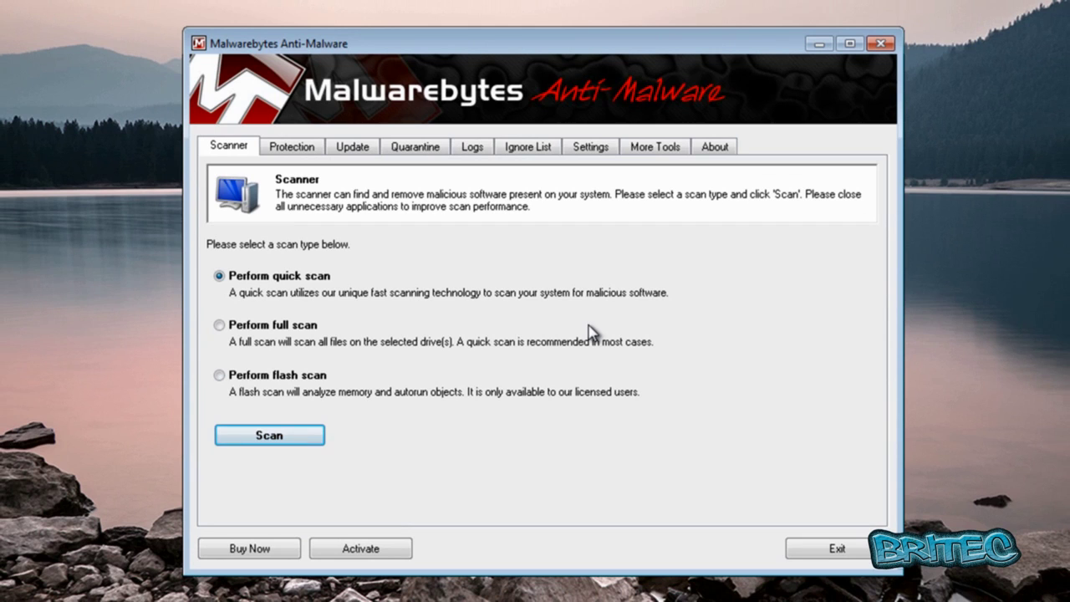
{"action": "left_click", "coordinate": [360, 147]}
{"action": "left_click", "coordinate": [323, 333]}
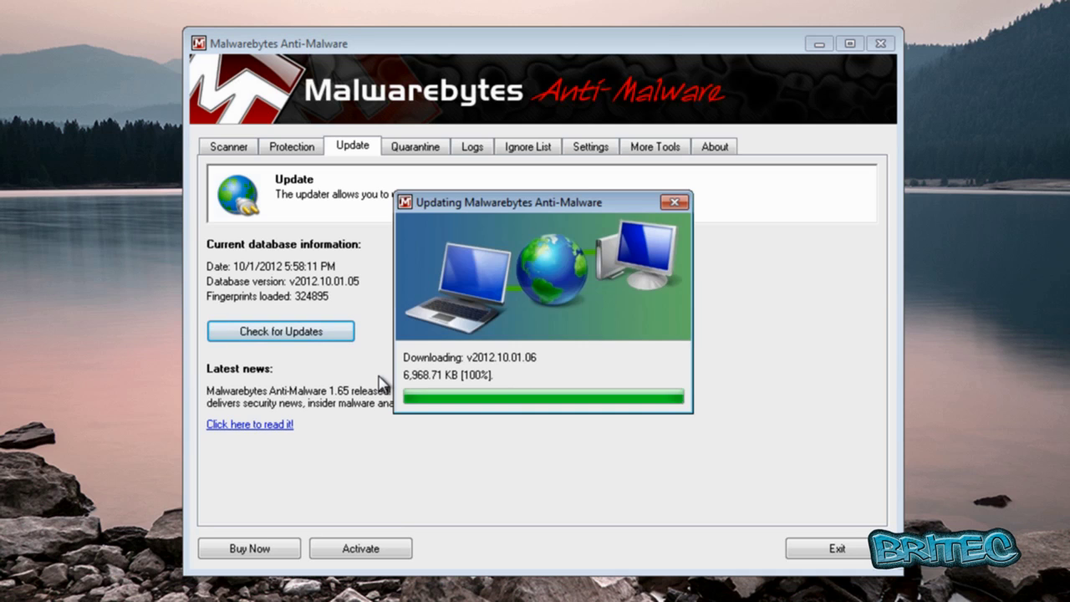
{"action": "left_click", "coordinate": [705, 363]}
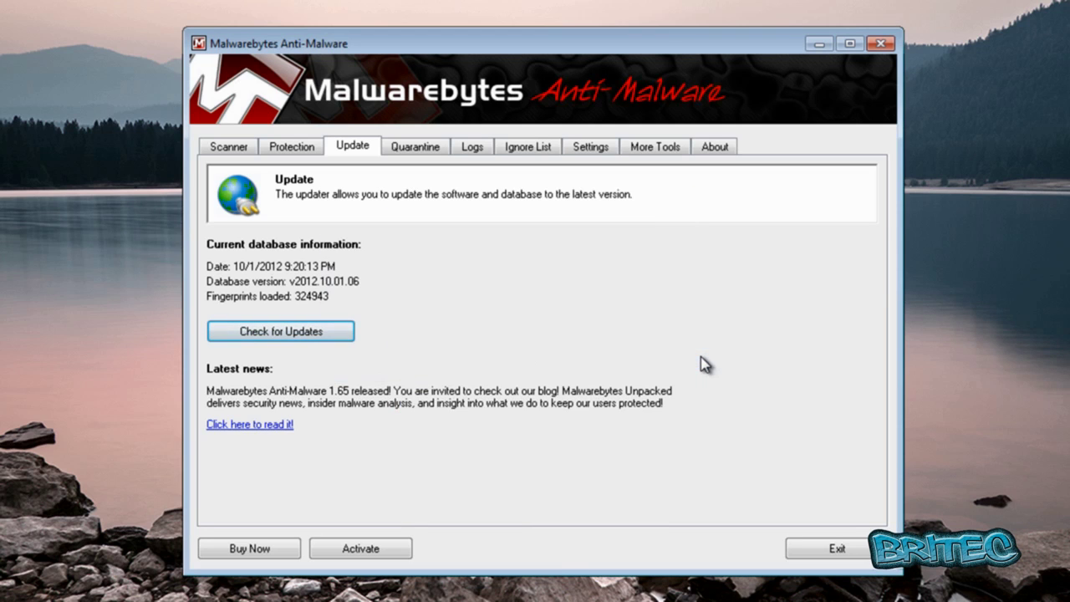
{"action": "left_click", "coordinate": [227, 152]}
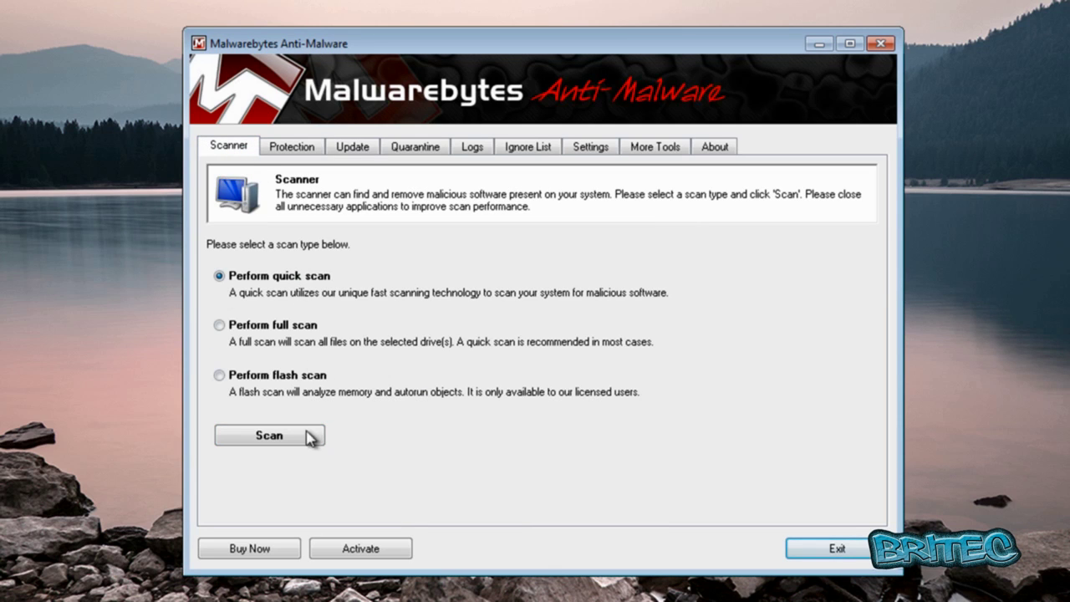
{"action": "left_click", "coordinate": [285, 435]}
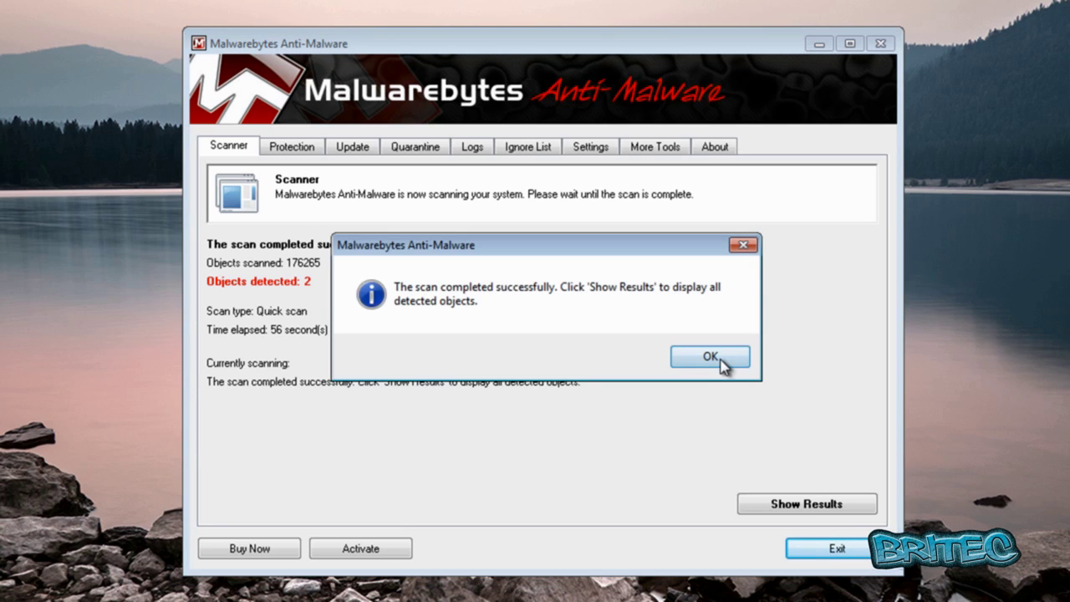
Step: Remove the two detected threats, Trojan.Zbot and a Hijack.StartMenu entry
{"action": "left_click", "coordinate": [710, 357]}
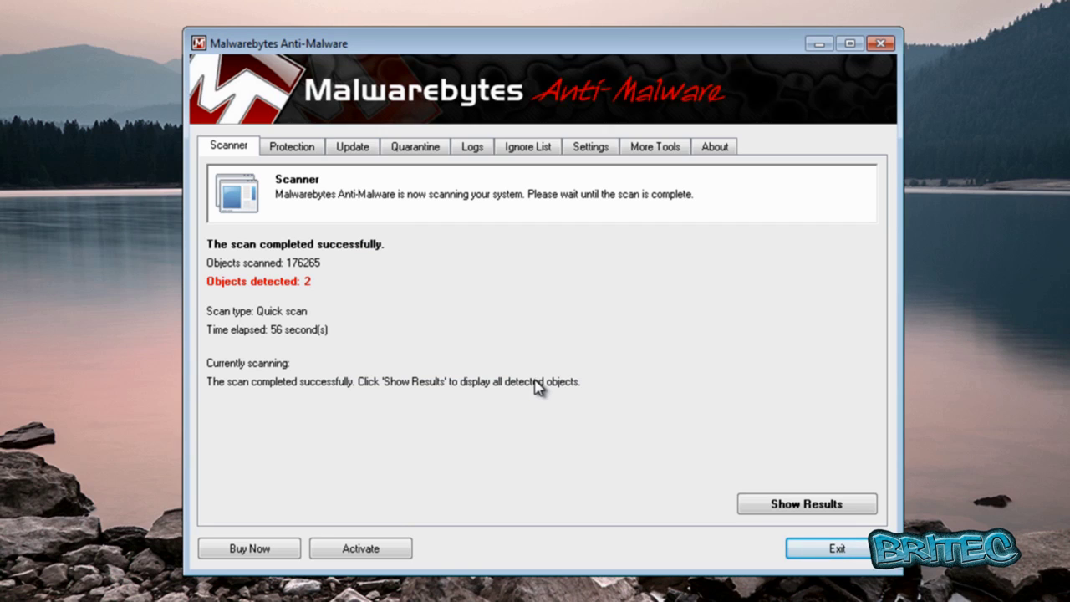
{"action": "left_click", "coordinate": [813, 508]}
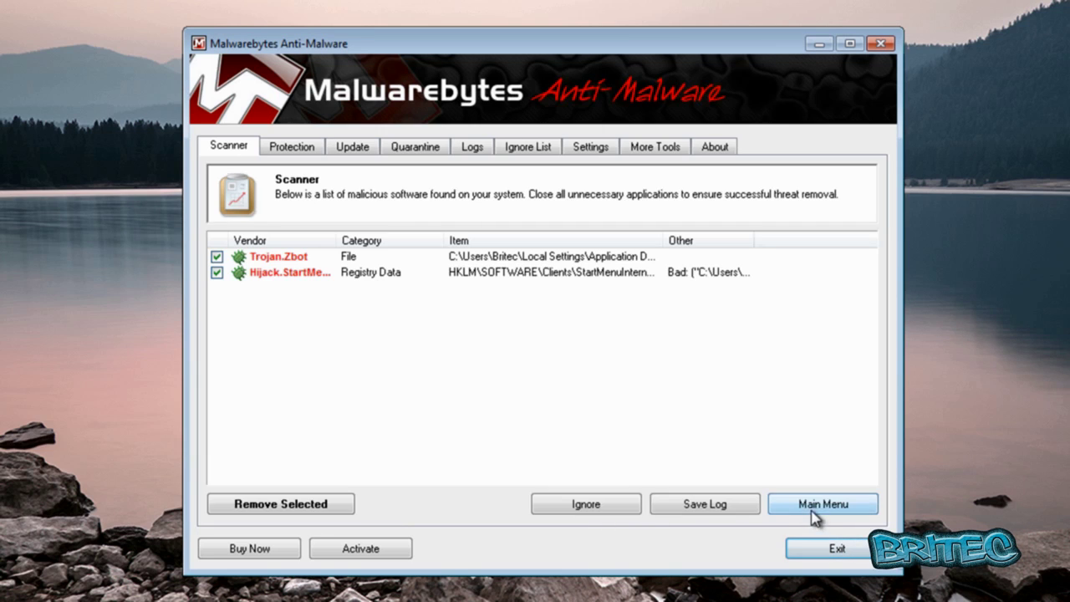
{"action": "left_click", "coordinate": [310, 512]}
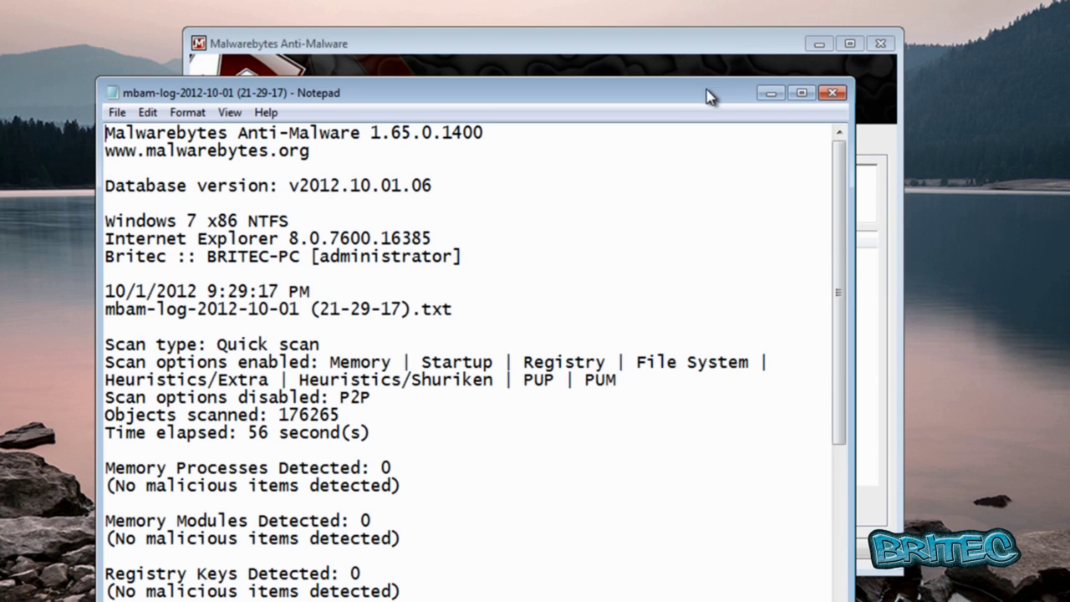
Step: Close the removal log, decline the immediate restart, and exit Malwarebytes
{"action": "left_click_drag", "start_coordinate": [710, 96], "coordinate": [768, 76]}
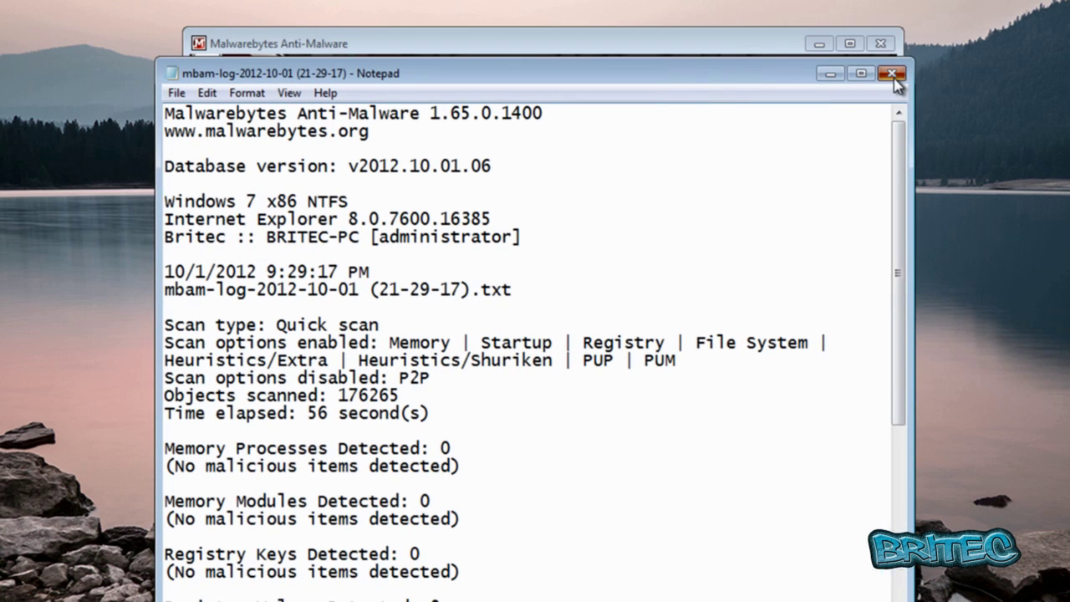
{"action": "left_click", "coordinate": [893, 75]}
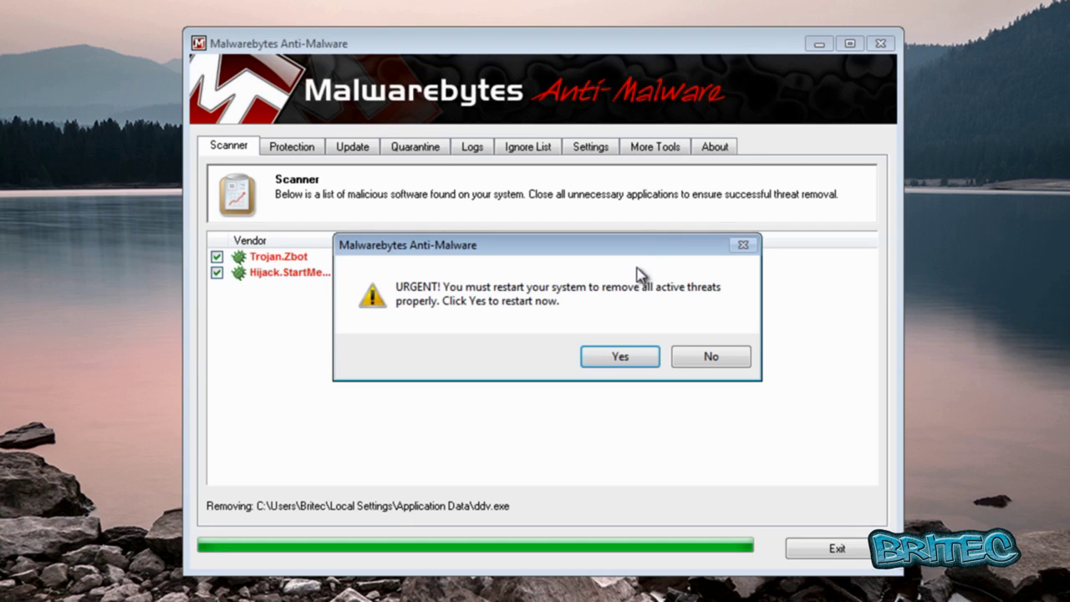
{"action": "left_click", "coordinate": [691, 360]}
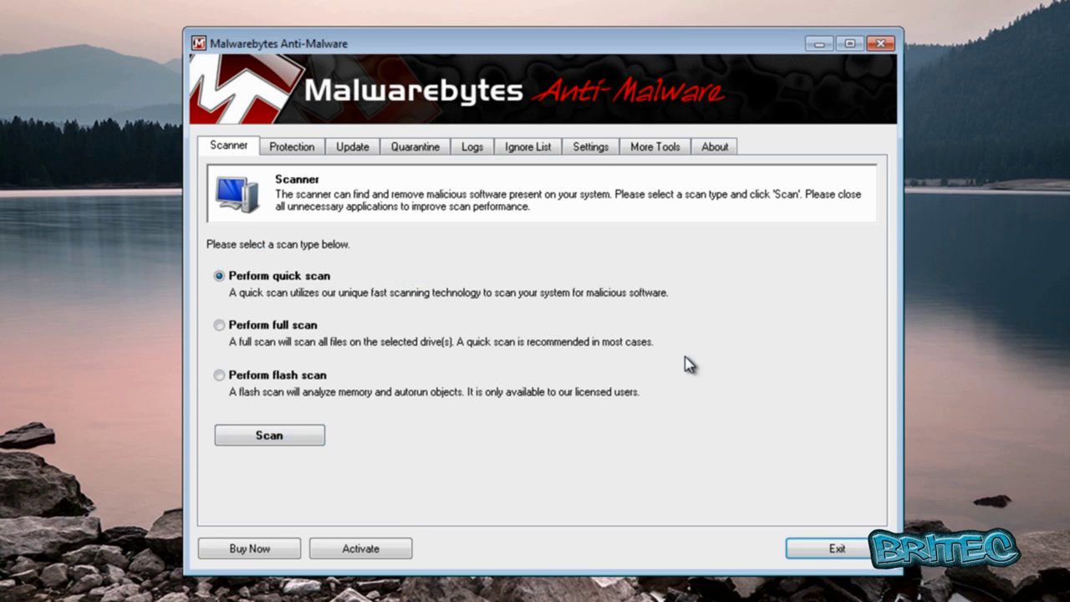
{"action": "left_click", "coordinate": [808, 550]}
Step: Launch HitmanPro36, run a one-time scan without installing, and close it after clean results
{"action": "left_click_drag", "start_coordinate": [330, 367], "coordinate": [500, 282]}
{"action": "double_click", "coordinate": [500, 276]}
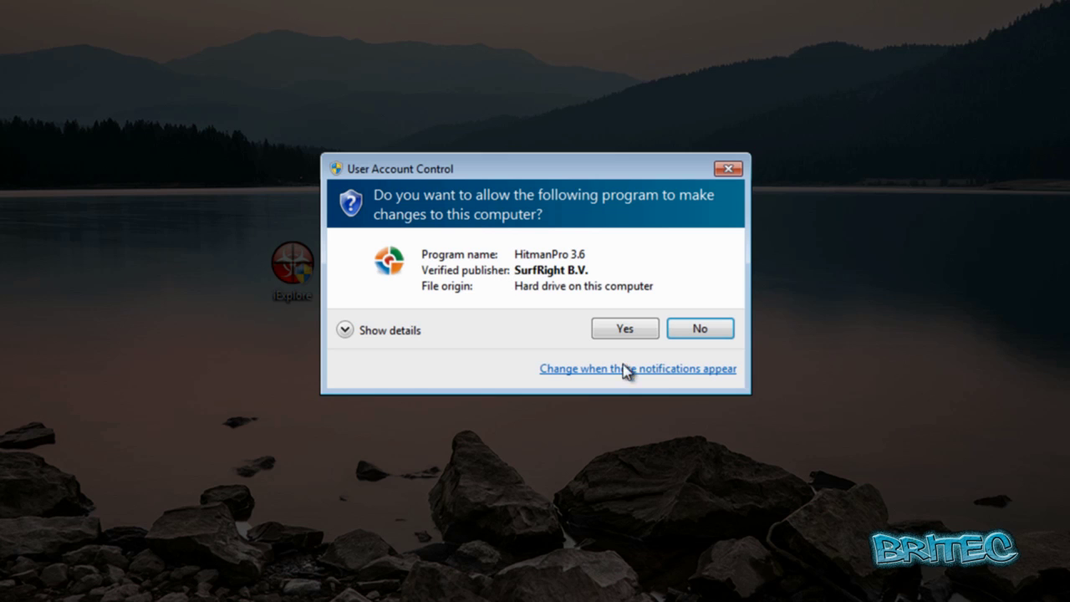
{"action": "left_click", "coordinate": [624, 326]}
{"action": "left_click", "coordinate": [694, 521]}
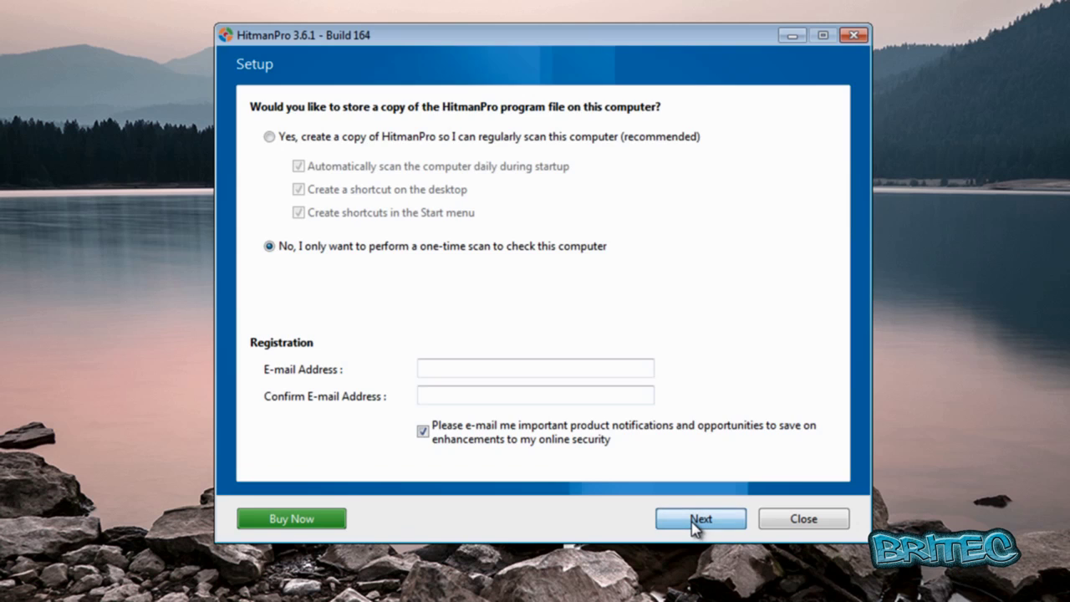
{"action": "left_click", "coordinate": [693, 520]}
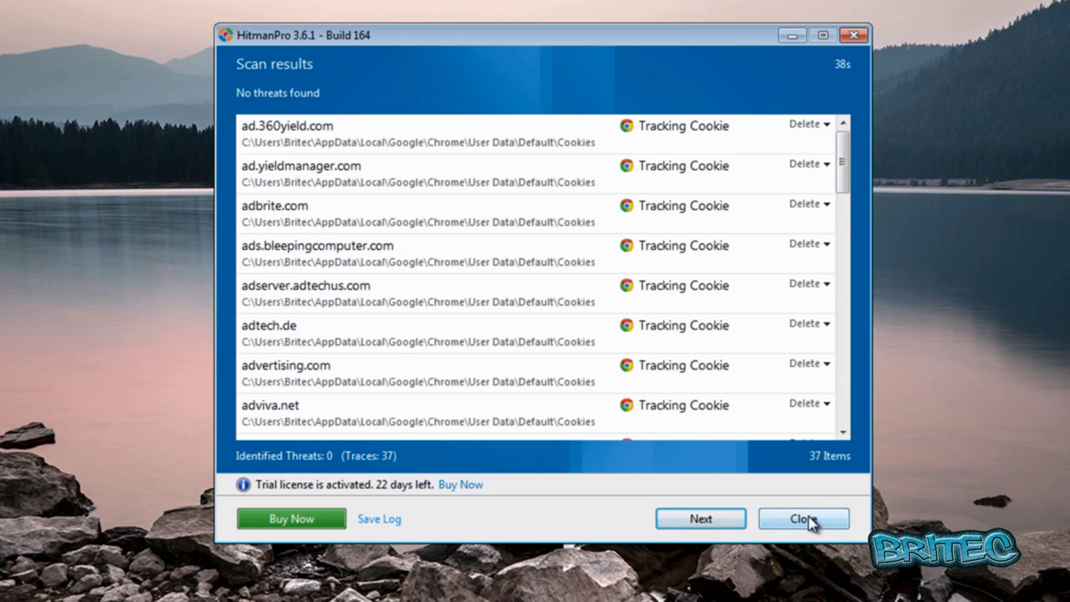
{"action": "left_click", "coordinate": [803, 519]}
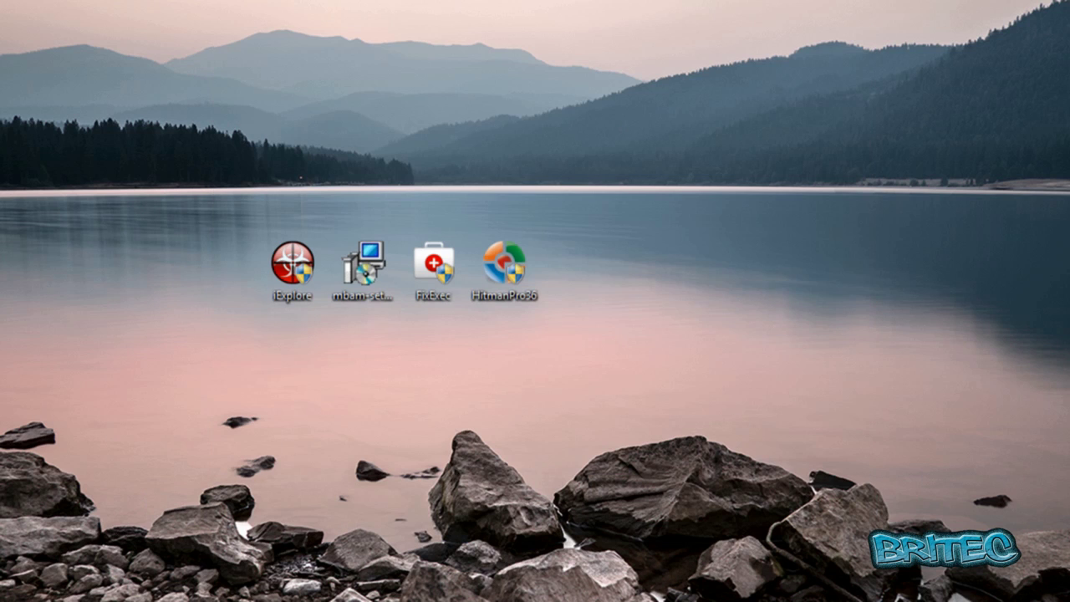
Step: Run TDSSKiller with admin approval; its rootkit scan finds no threats in 395 objects, then close it
{"action": "left_click_drag", "start_coordinate": [114, 513], "coordinate": [577, 280]}
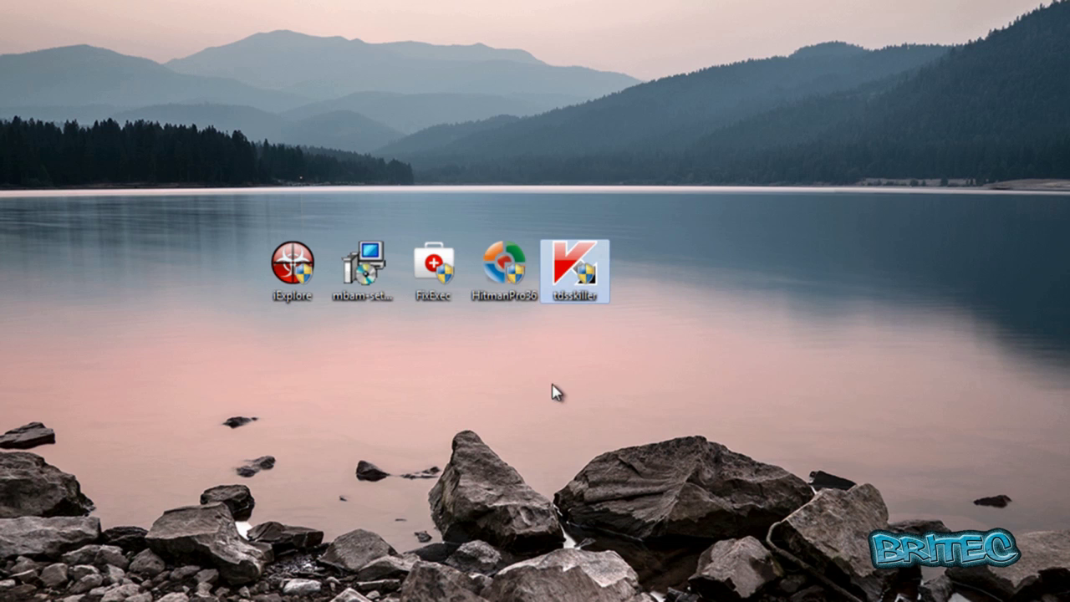
{"action": "double_click", "coordinate": [571, 281]}
{"action": "left_click", "coordinate": [623, 329]}
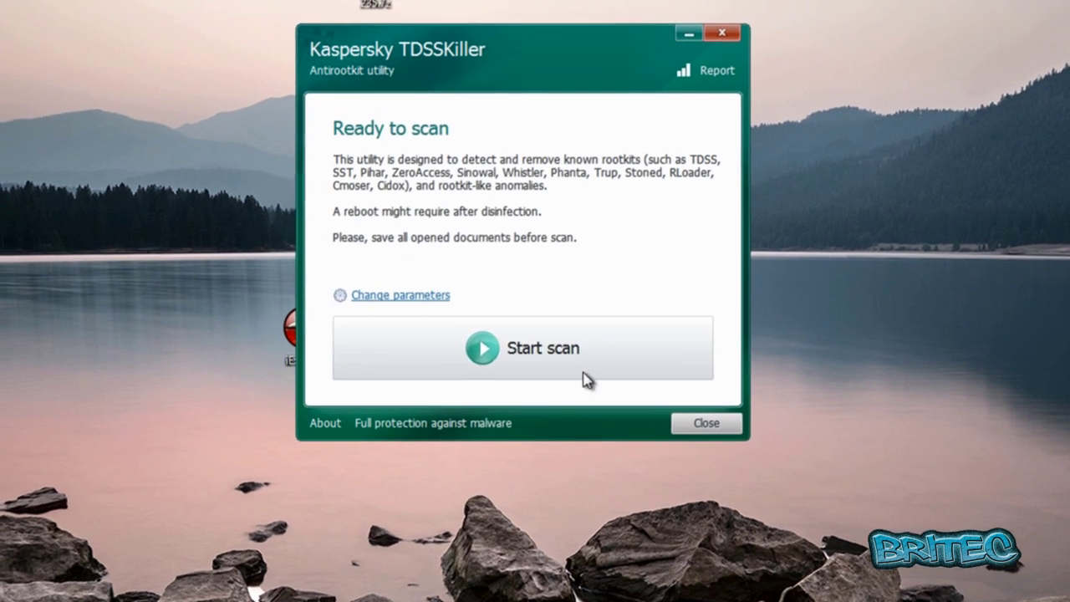
{"action": "left_click", "coordinate": [585, 377]}
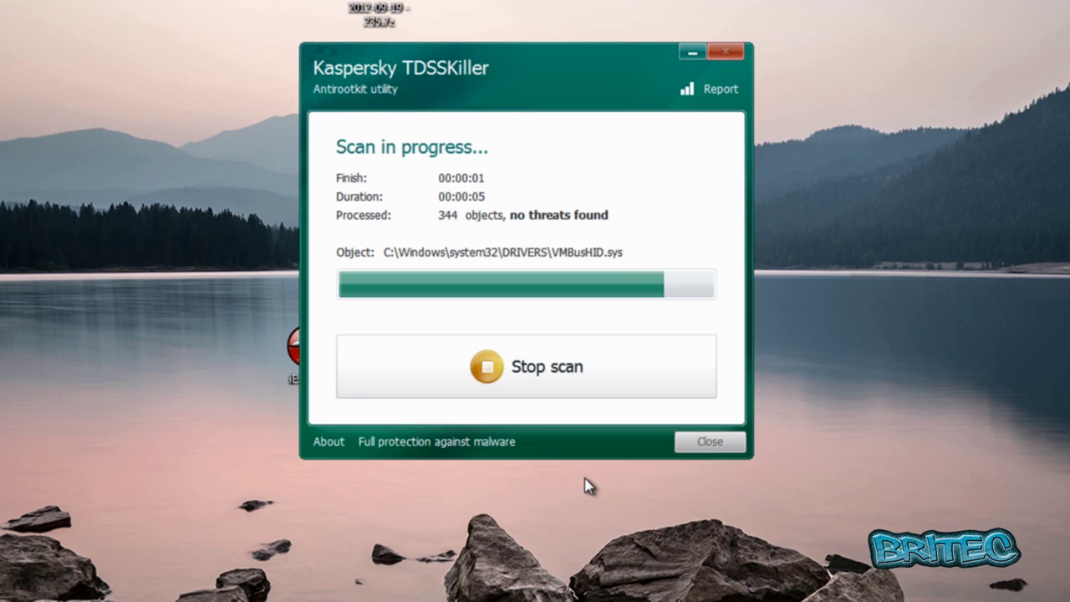
{"action": "left_click", "coordinate": [711, 443]}
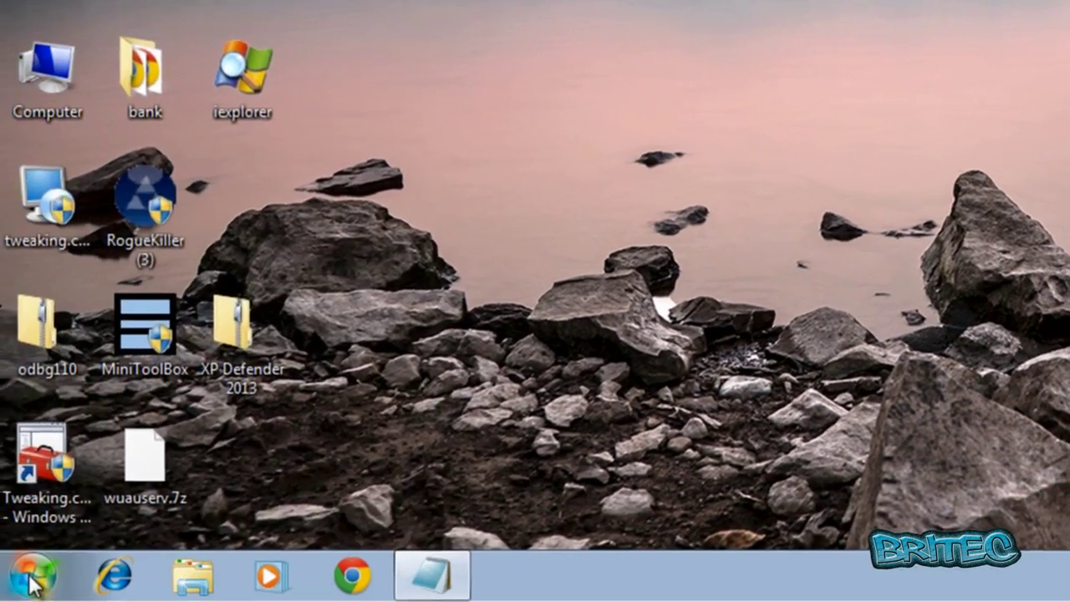
Step: Open the Windows Start menu to reach the restart option
{"action": "left_click", "coordinate": [33, 574]}
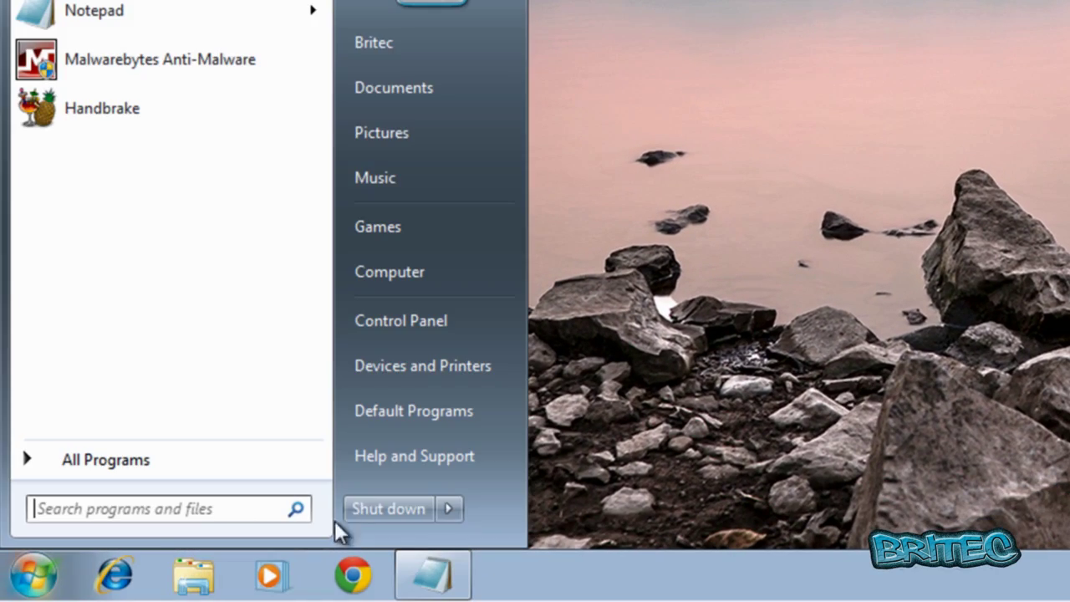